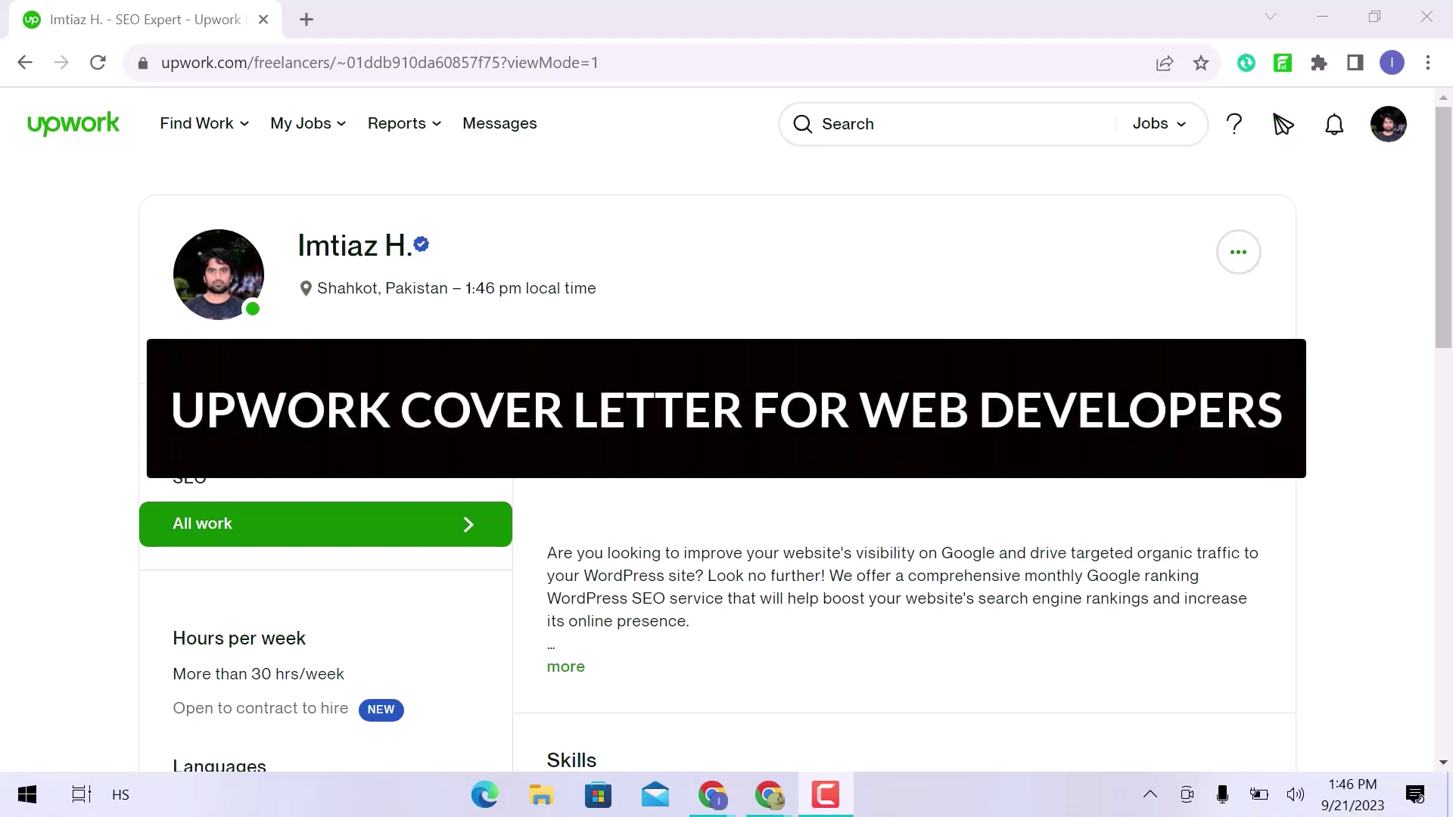
# - Look over the profile page and open the account menu with online status
pyautogui.scroll(-7, 976, 416)
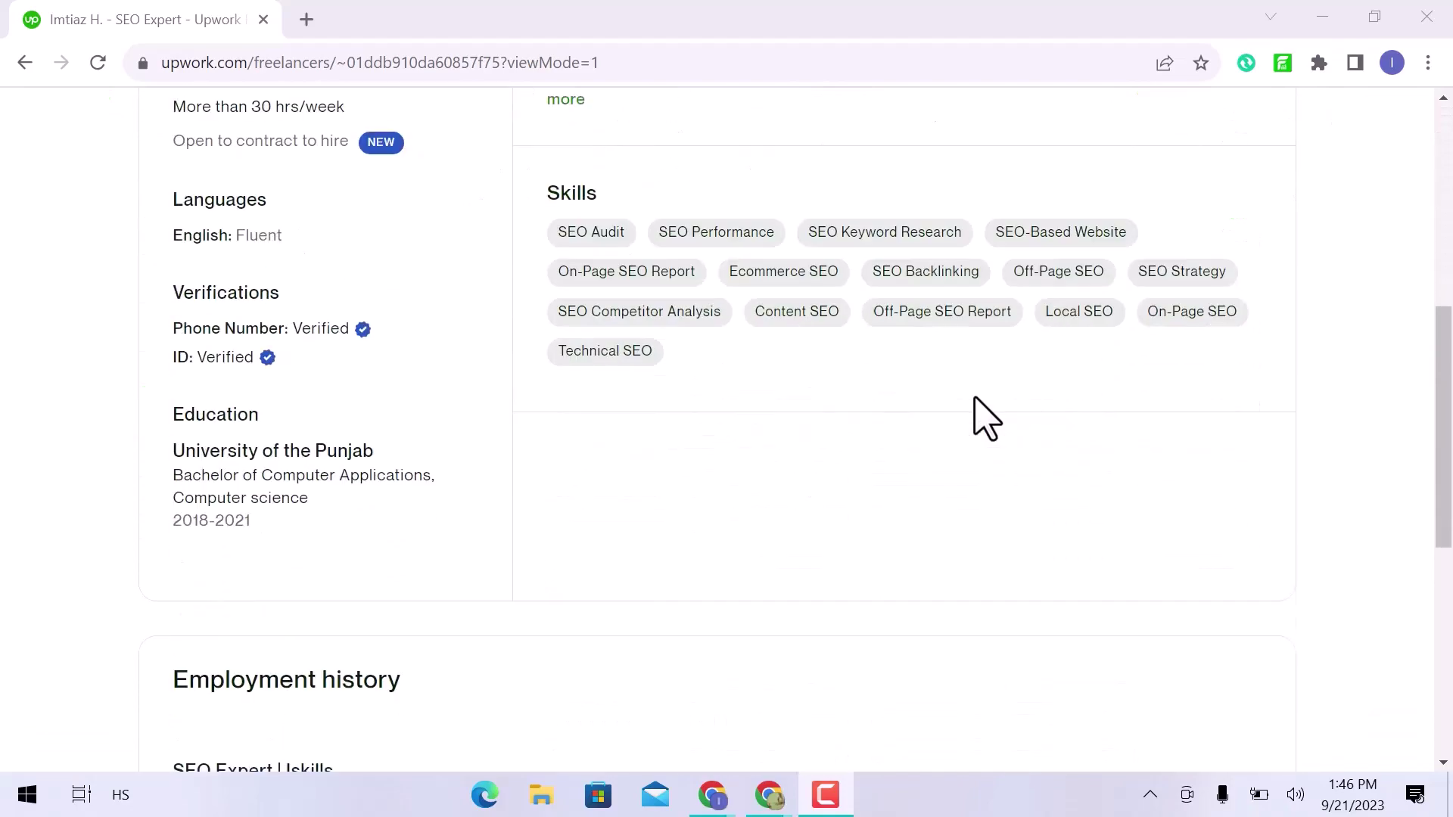
pyautogui.scroll(-5, 986, 418)
pyautogui.scroll(-2, 986, 418)
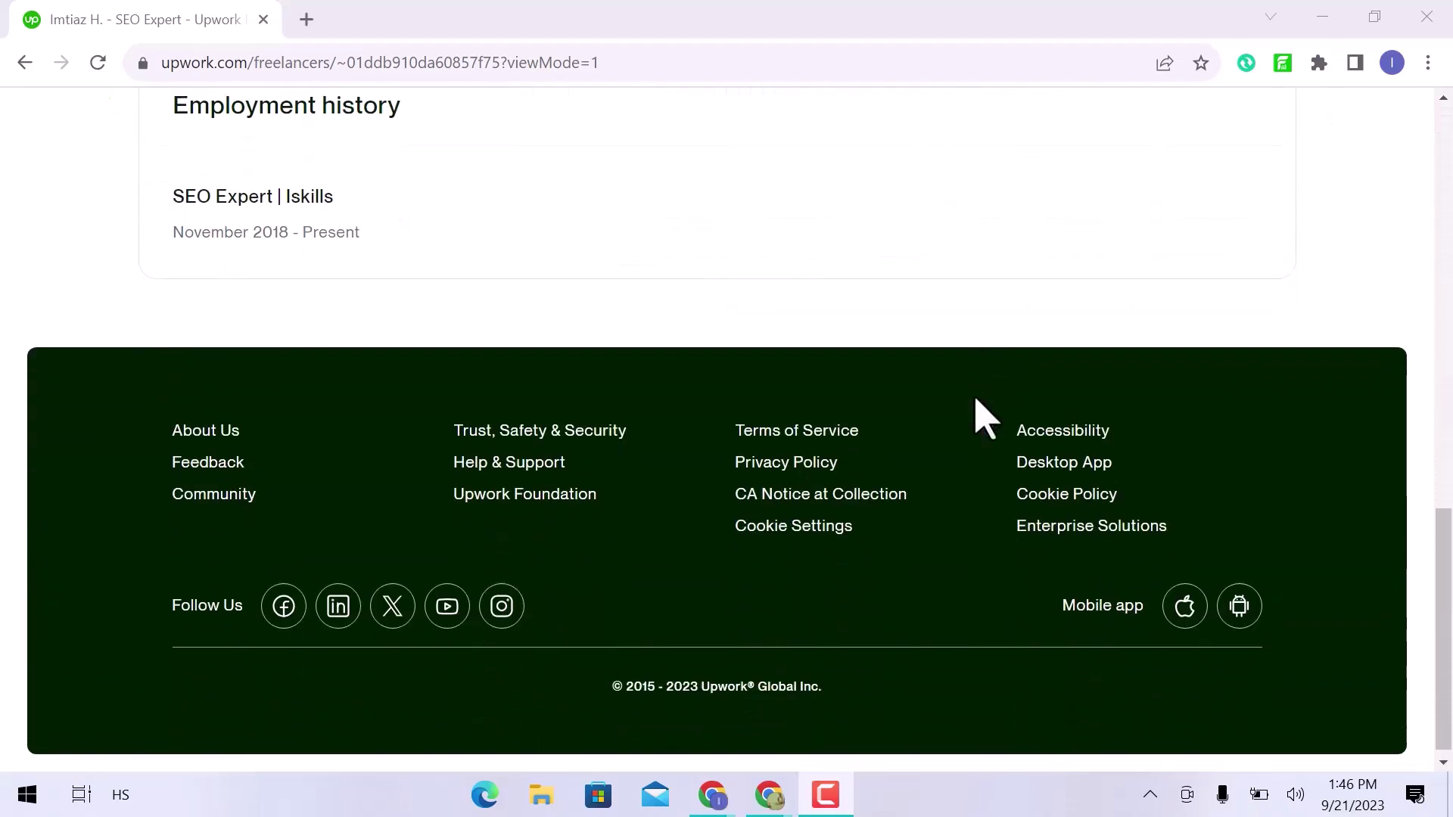
pyautogui.press('Home')
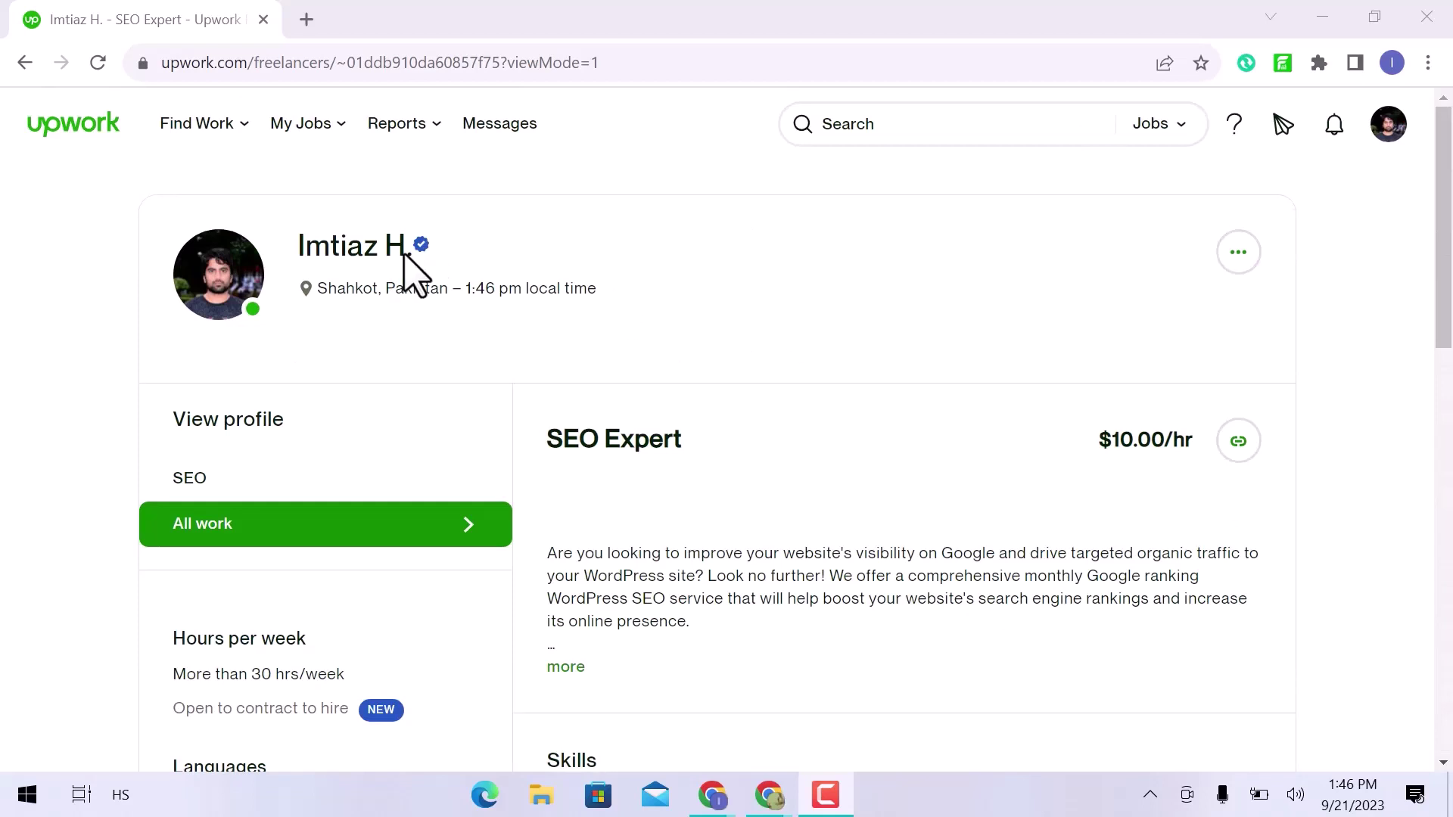
pyautogui.moveTo(177, 138)
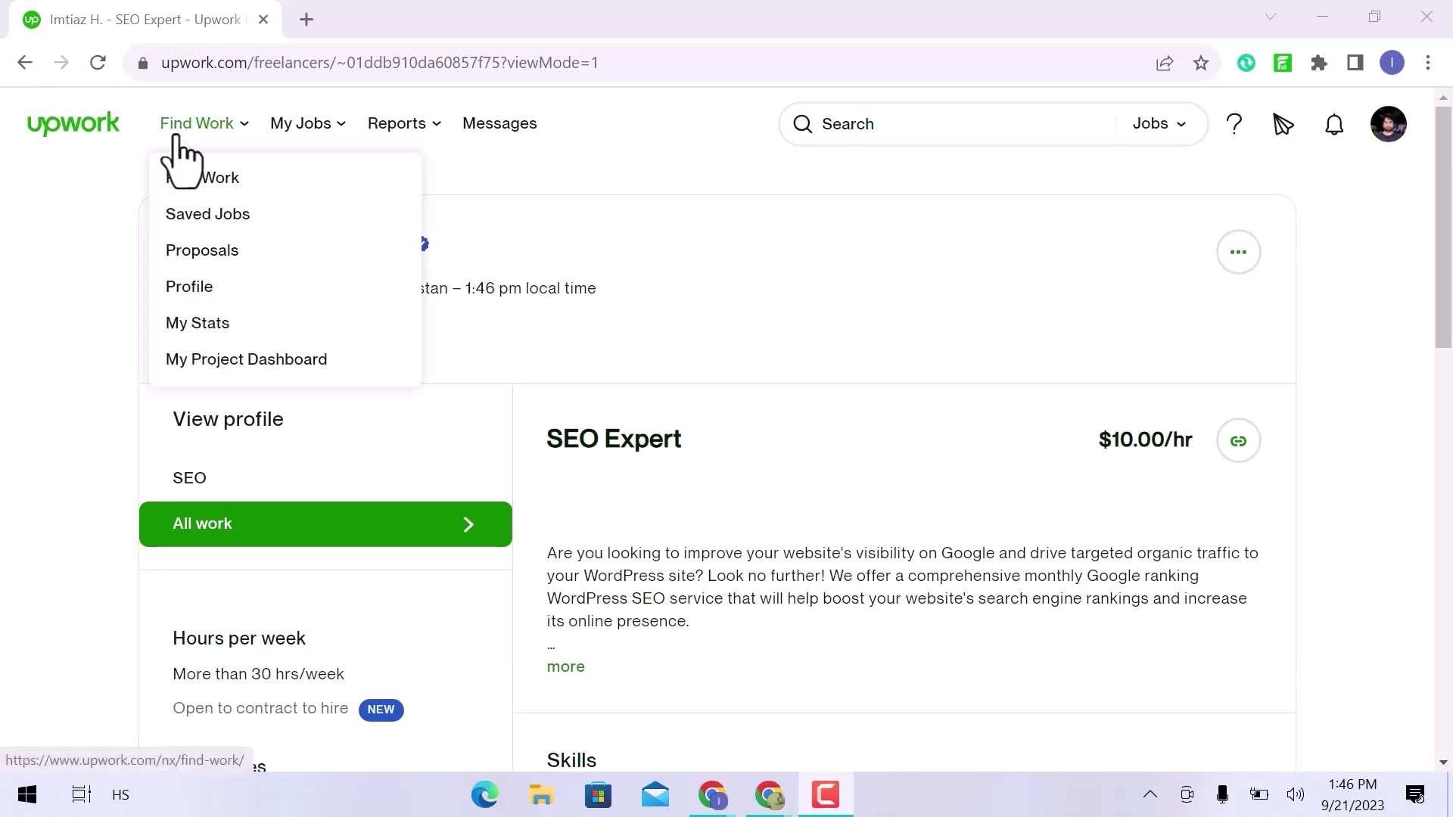
pyautogui.moveTo(306, 138)
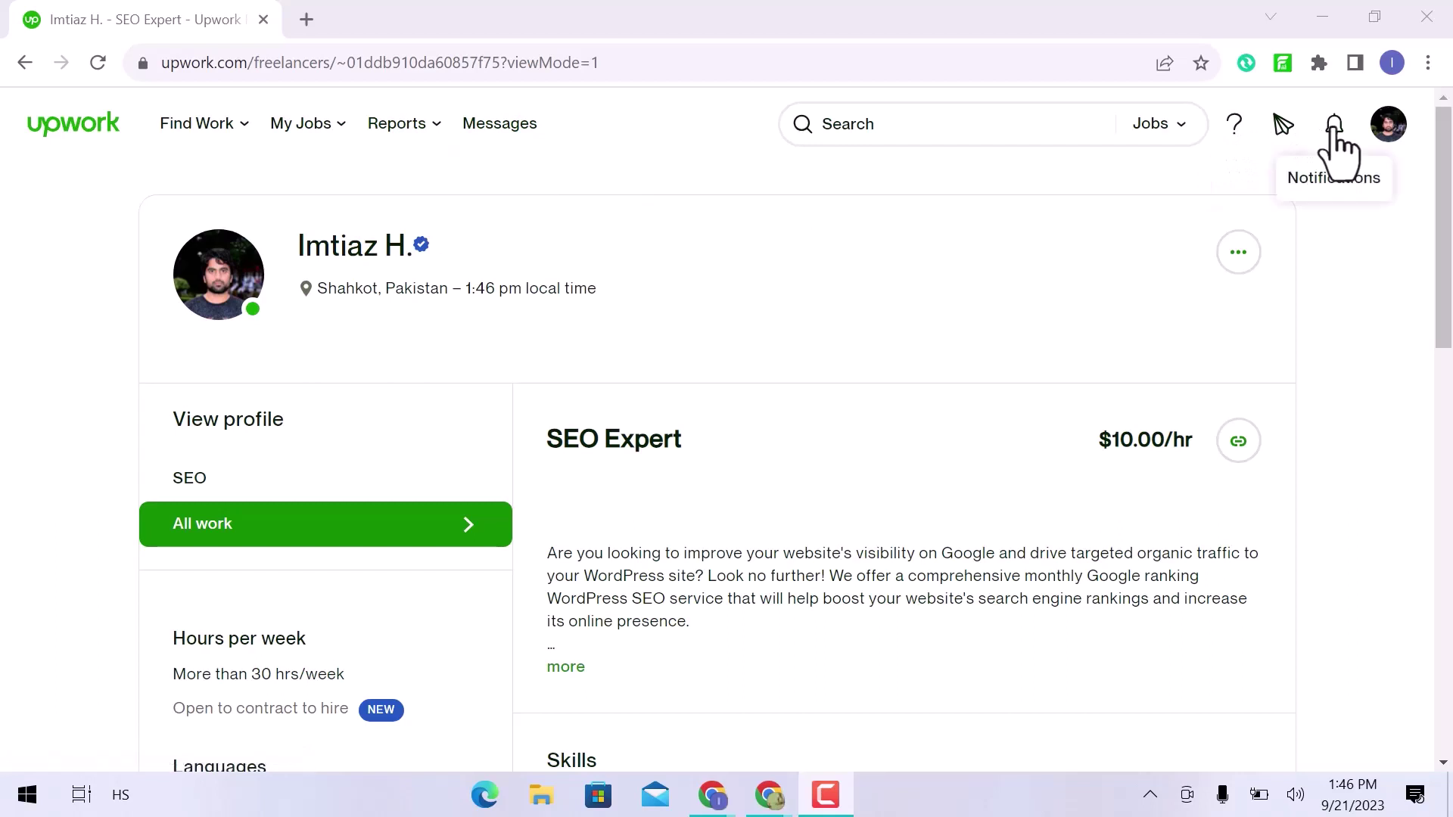
pyautogui.click(1391, 141)
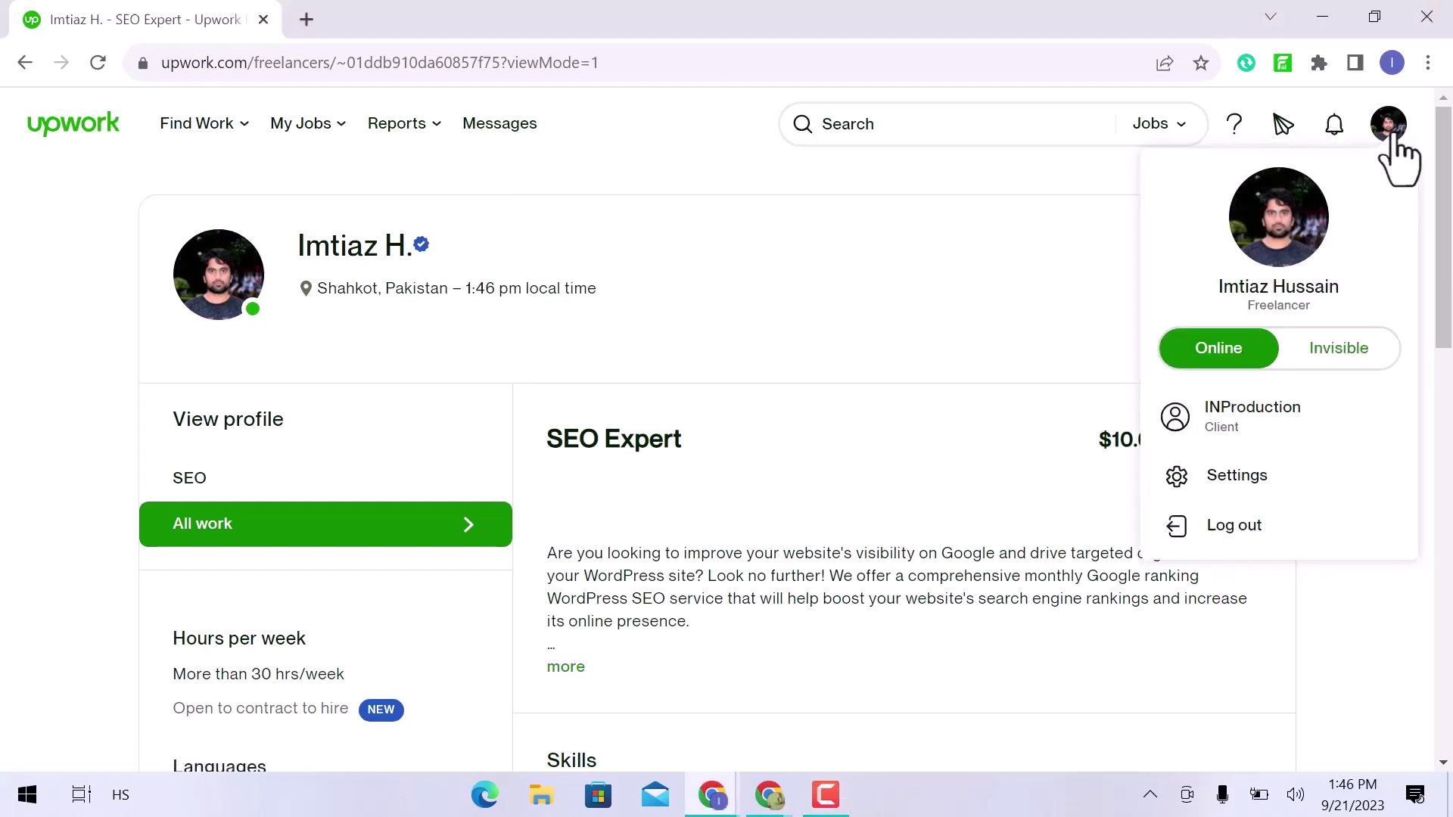
# - Search Upwork jobs for 'web developer' and scroll through the newest results
pyautogui.click(1006, 131)
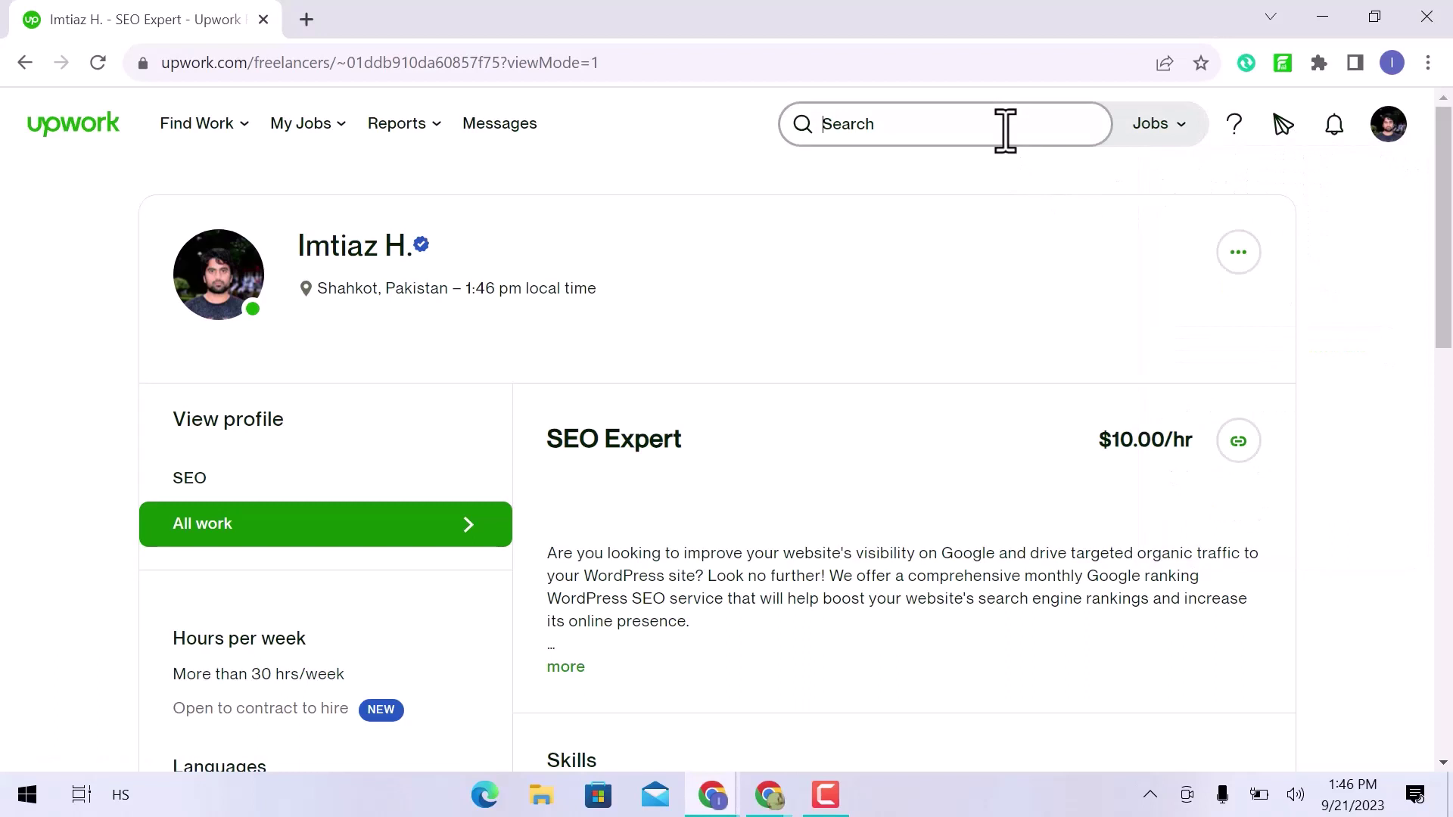
pyautogui.write('web')
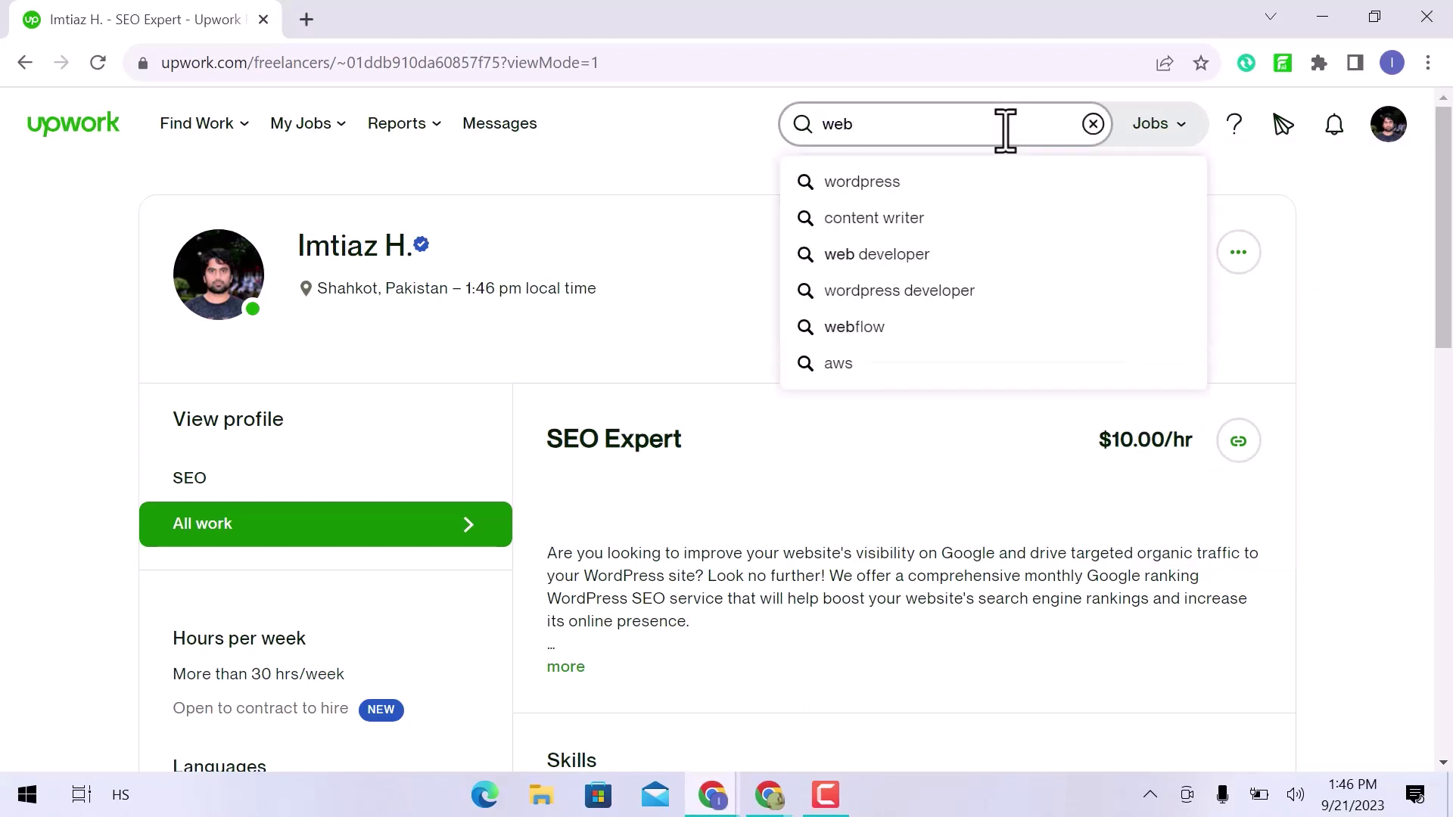
pyautogui.write(' developer')
pyautogui.press('Return')
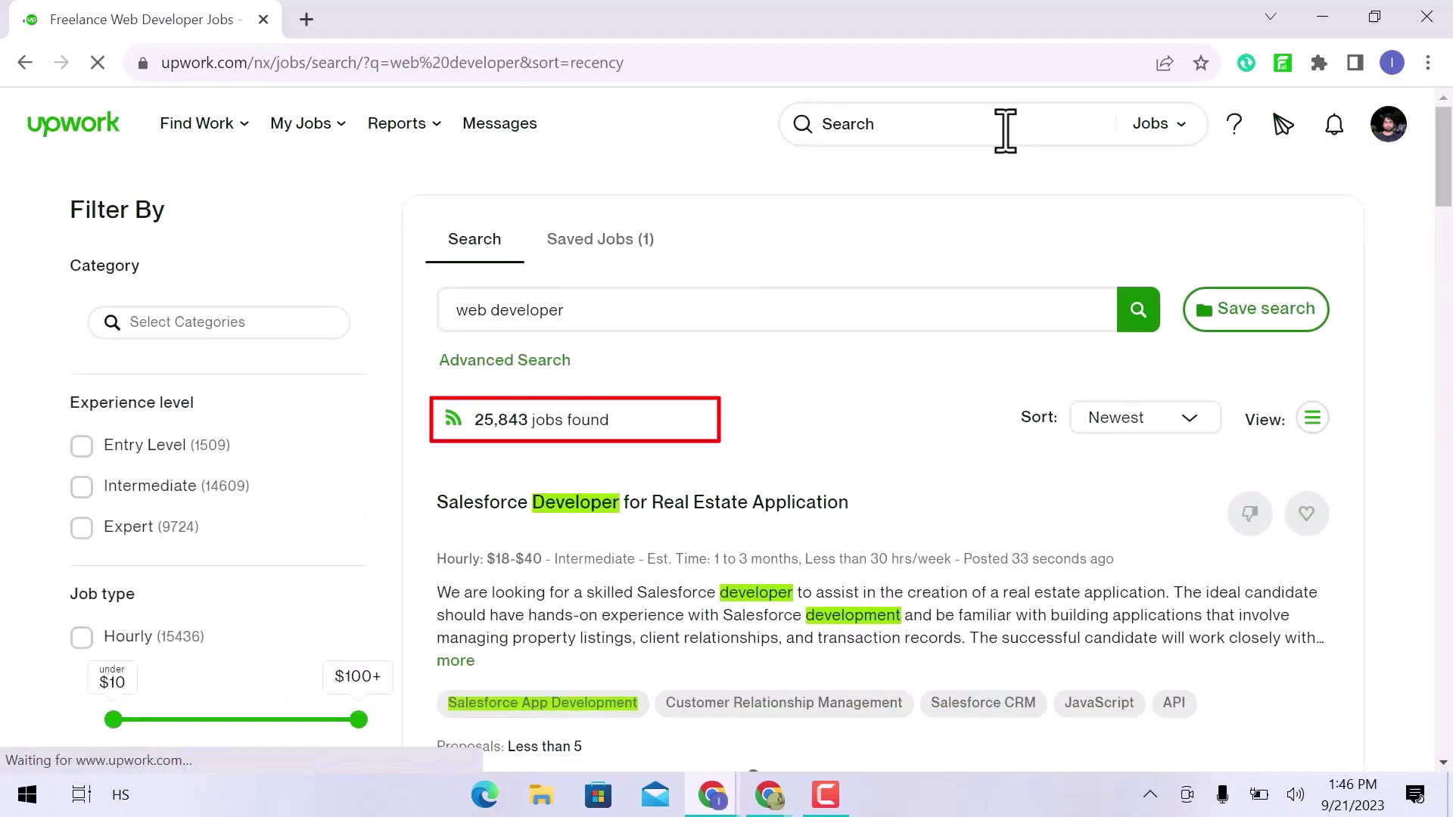
pyautogui.scroll(-20, 972, 273)
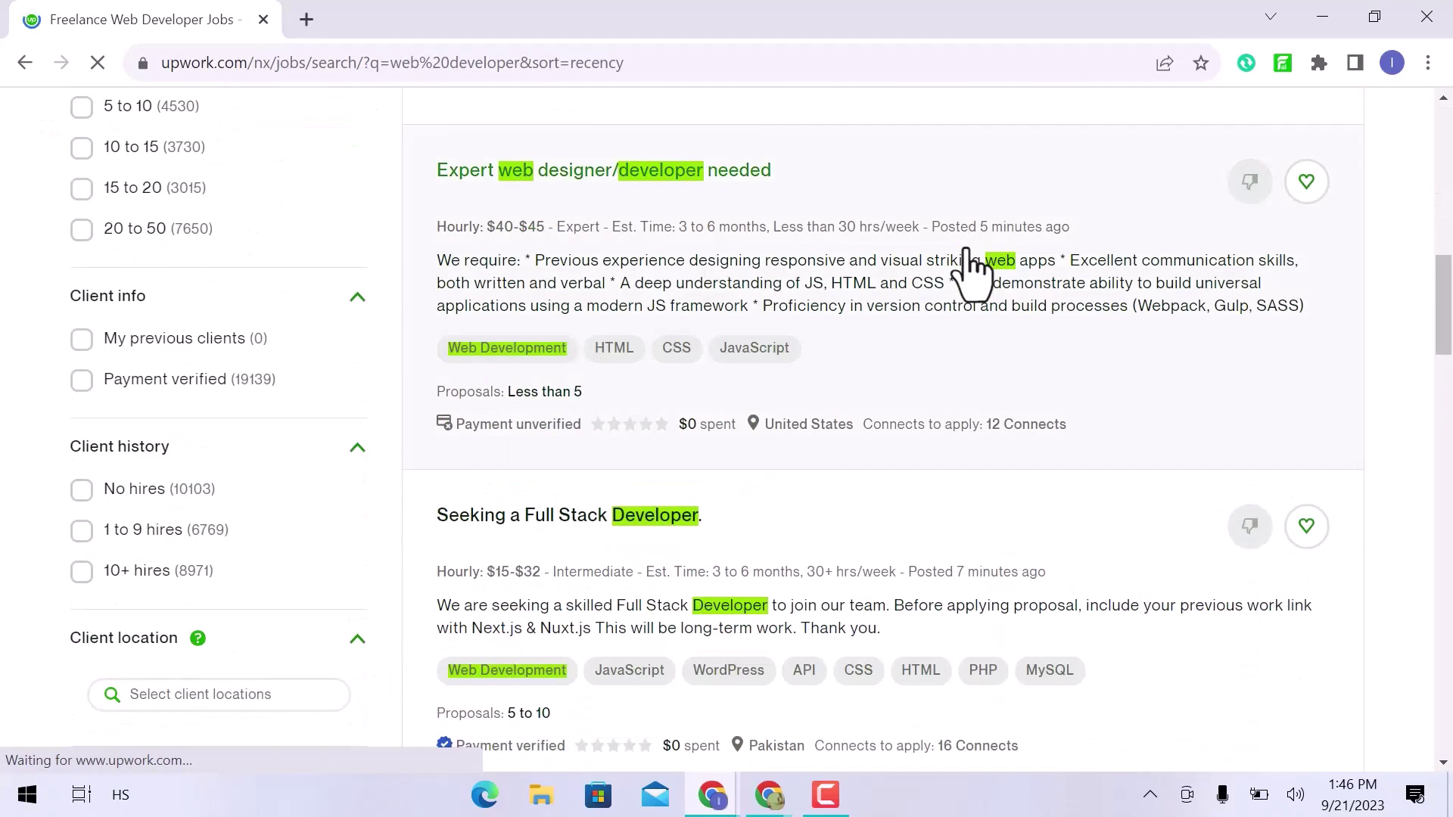
pyautogui.scroll(-8, 972, 272)
pyautogui.scroll(20, 976, 269)
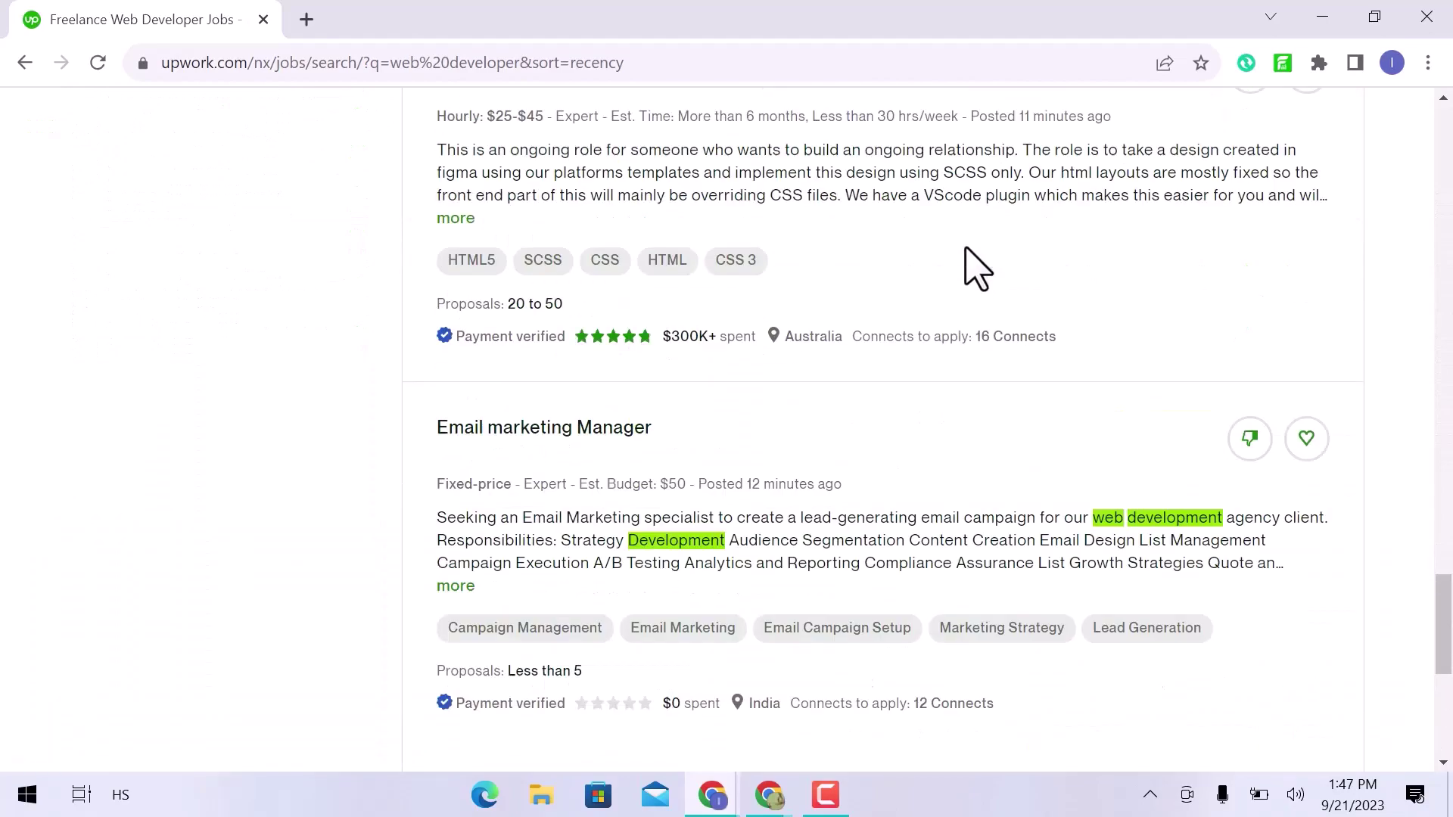
# - Collapse the Category, Experience level, Job type and Number of proposals filter groups
pyautogui.scroll(2, 976, 269)
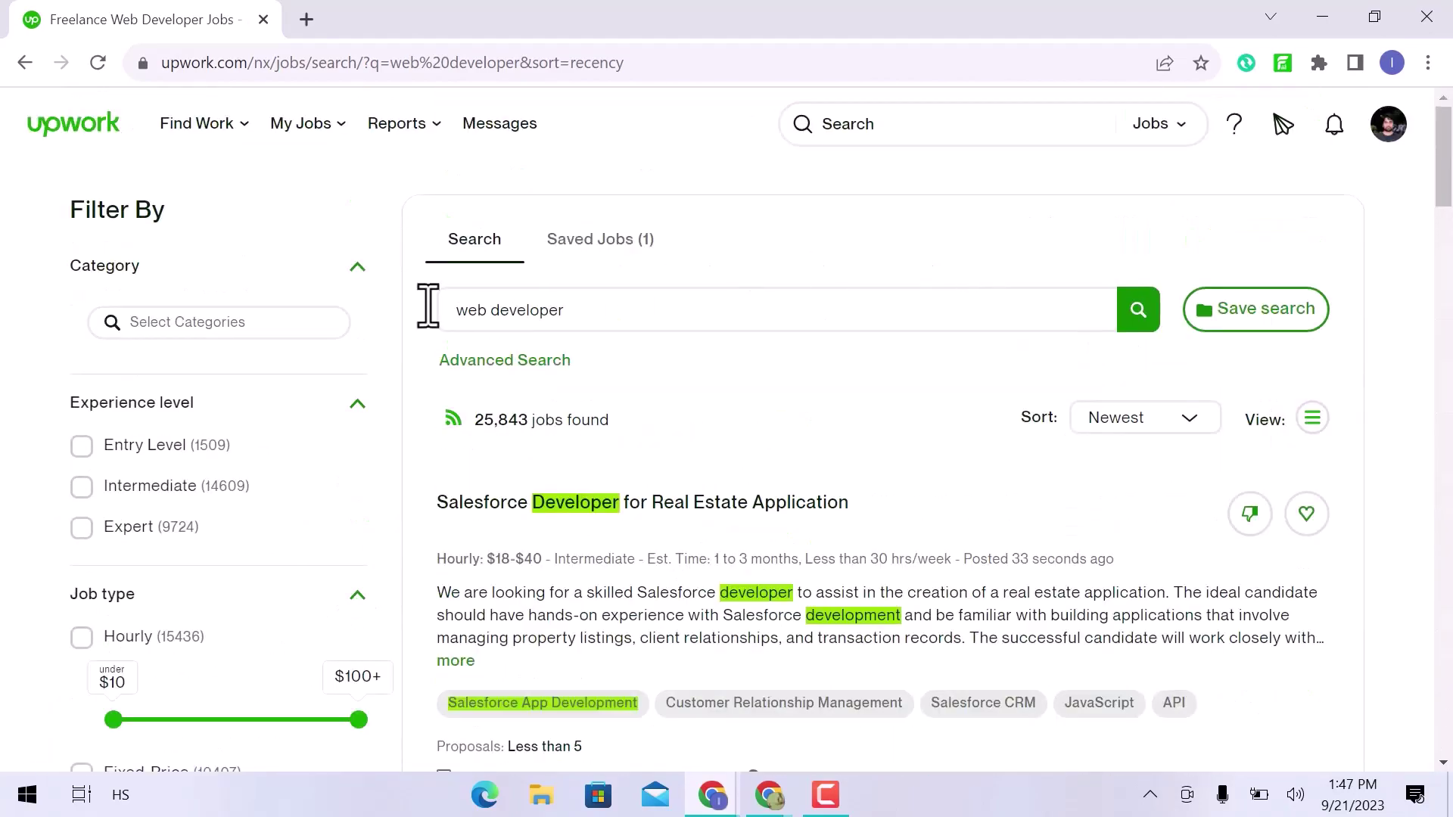
pyautogui.click(241, 322)
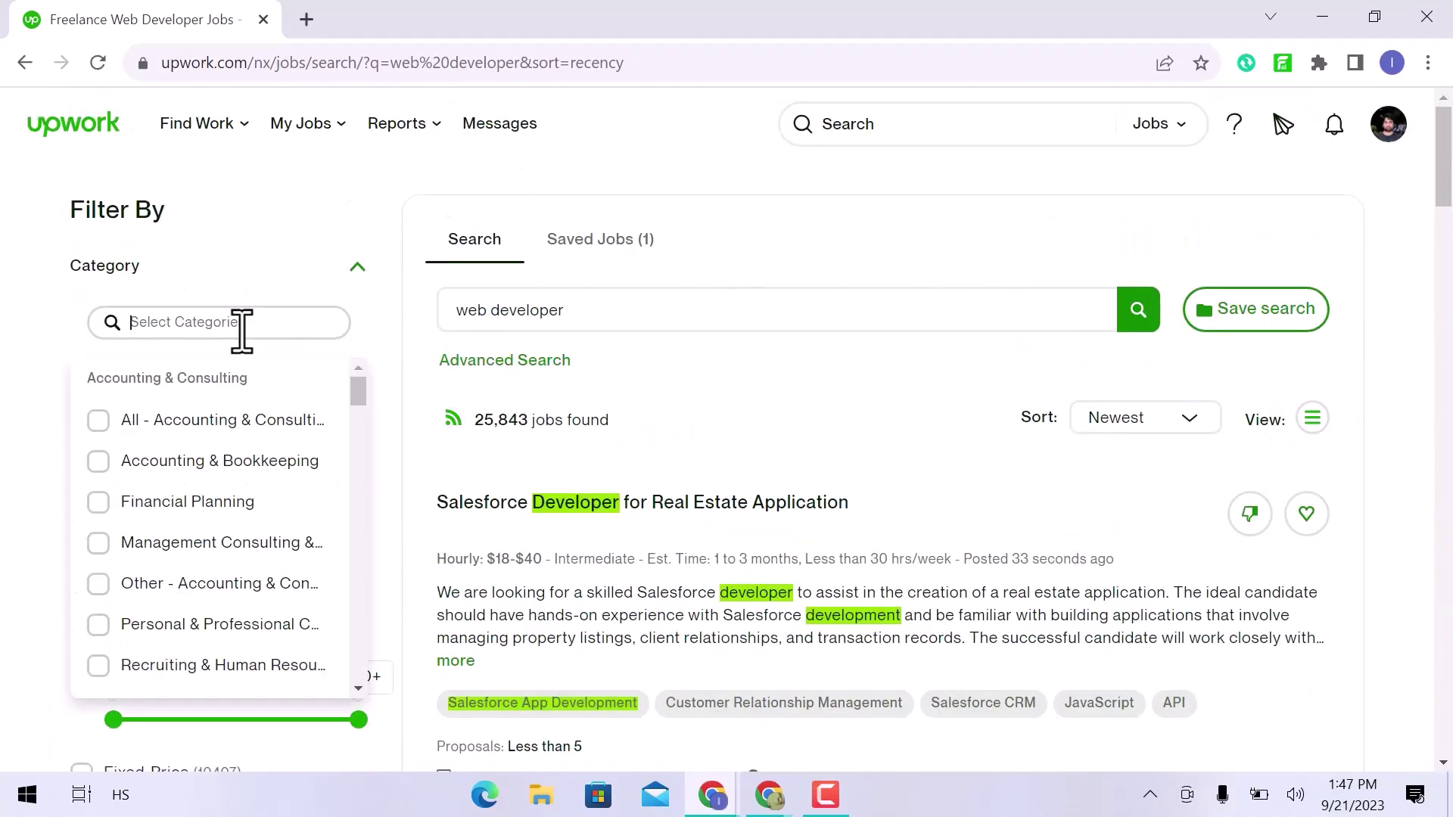
pyautogui.click(360, 293)
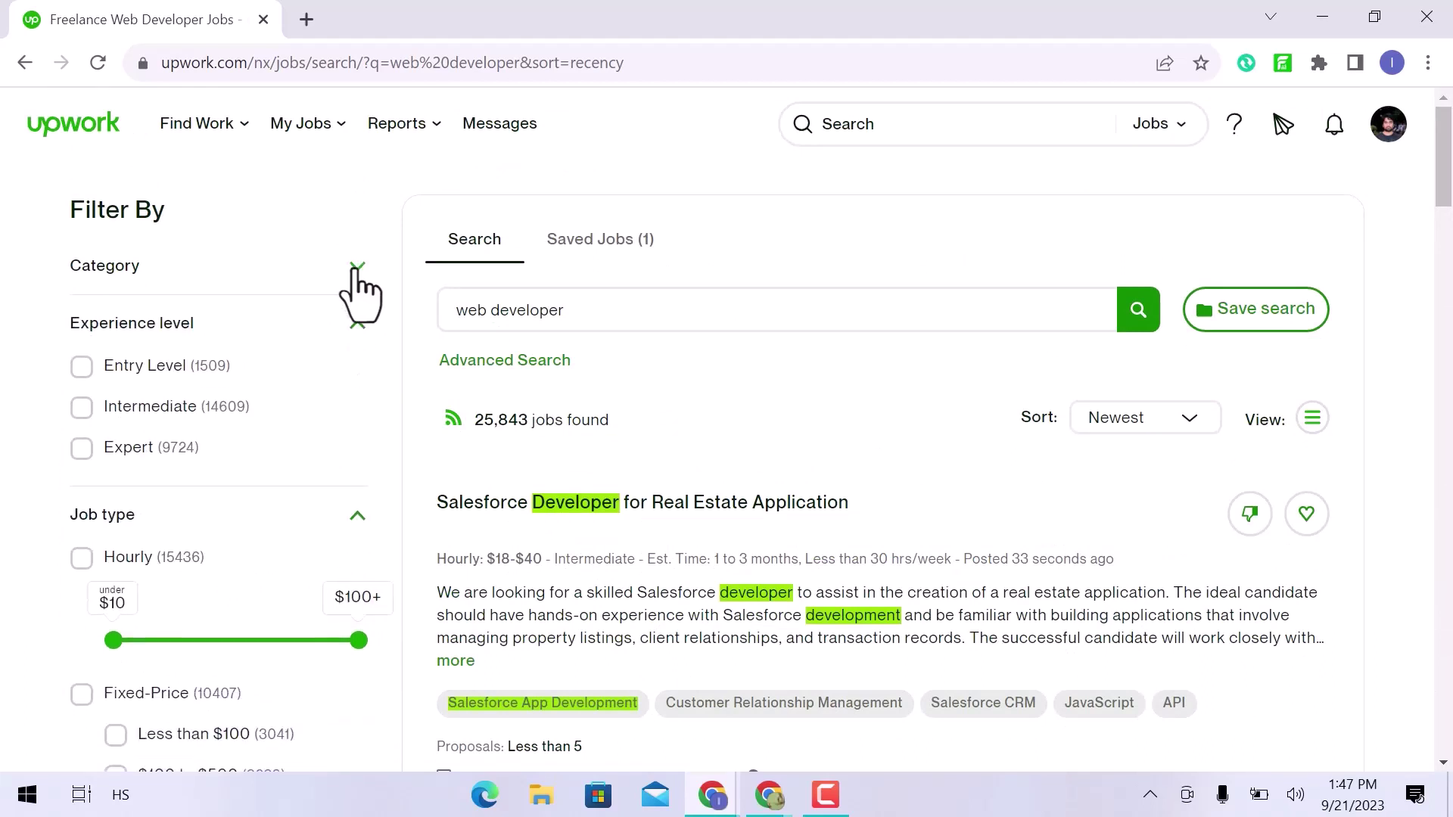
pyautogui.click(357, 324)
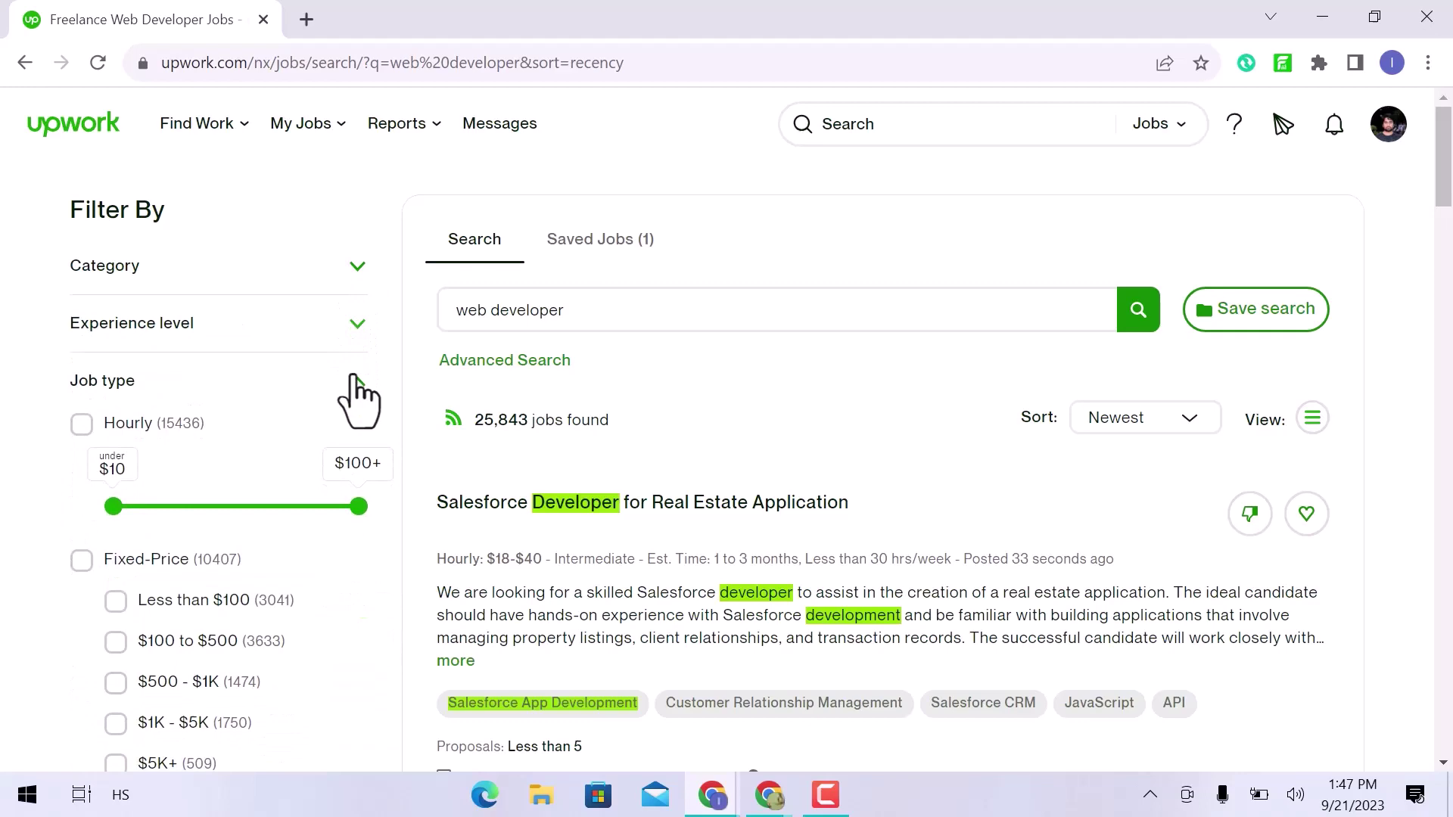
pyautogui.click(354, 378)
pyautogui.click(361, 442)
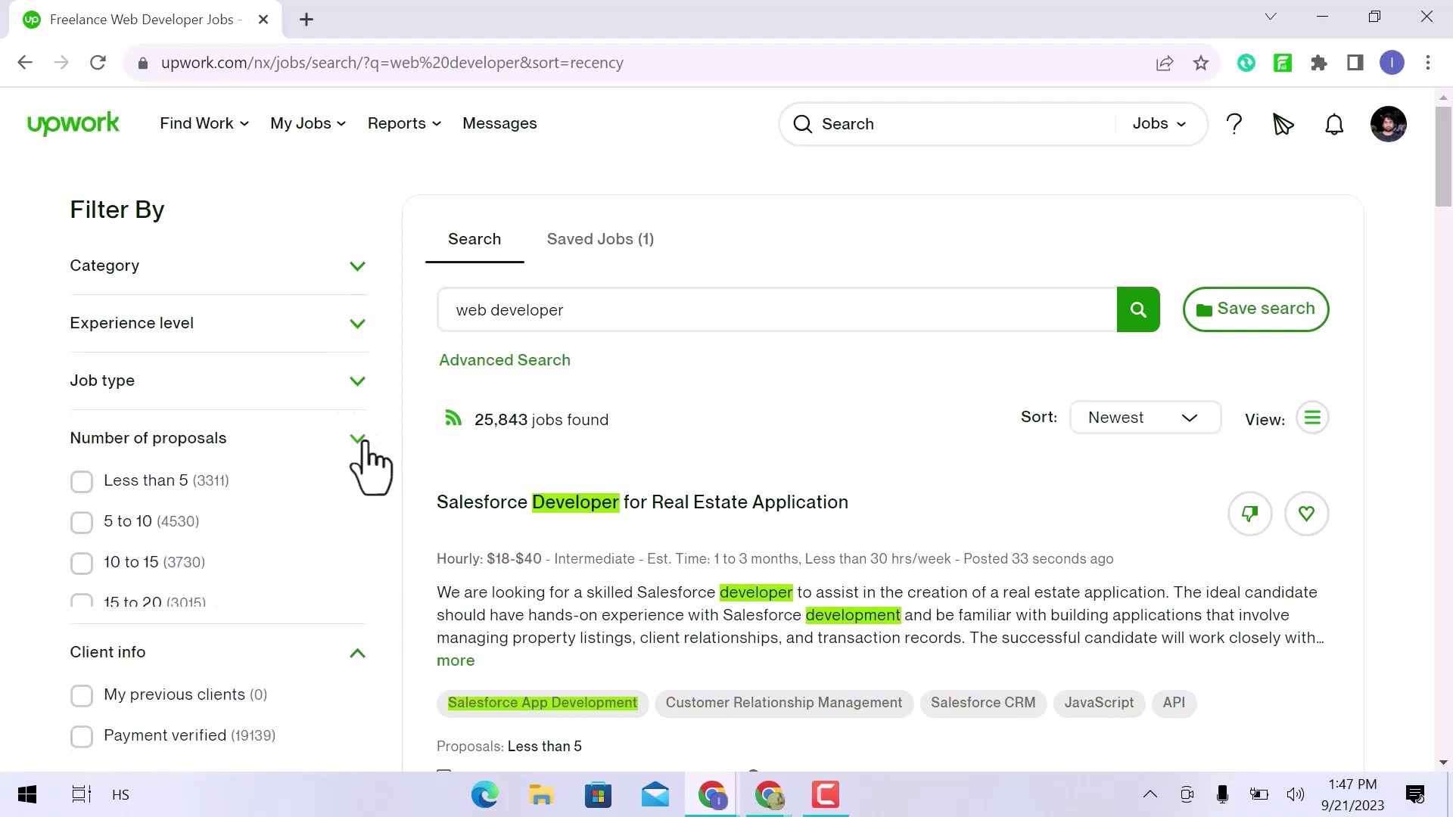
# - Collapse the Client info, Client history, Client location, Client time zones, Project length, Hours per week and Connects needed groups
pyautogui.scroll(-3, 364, 445)
pyautogui.click(359, 271)
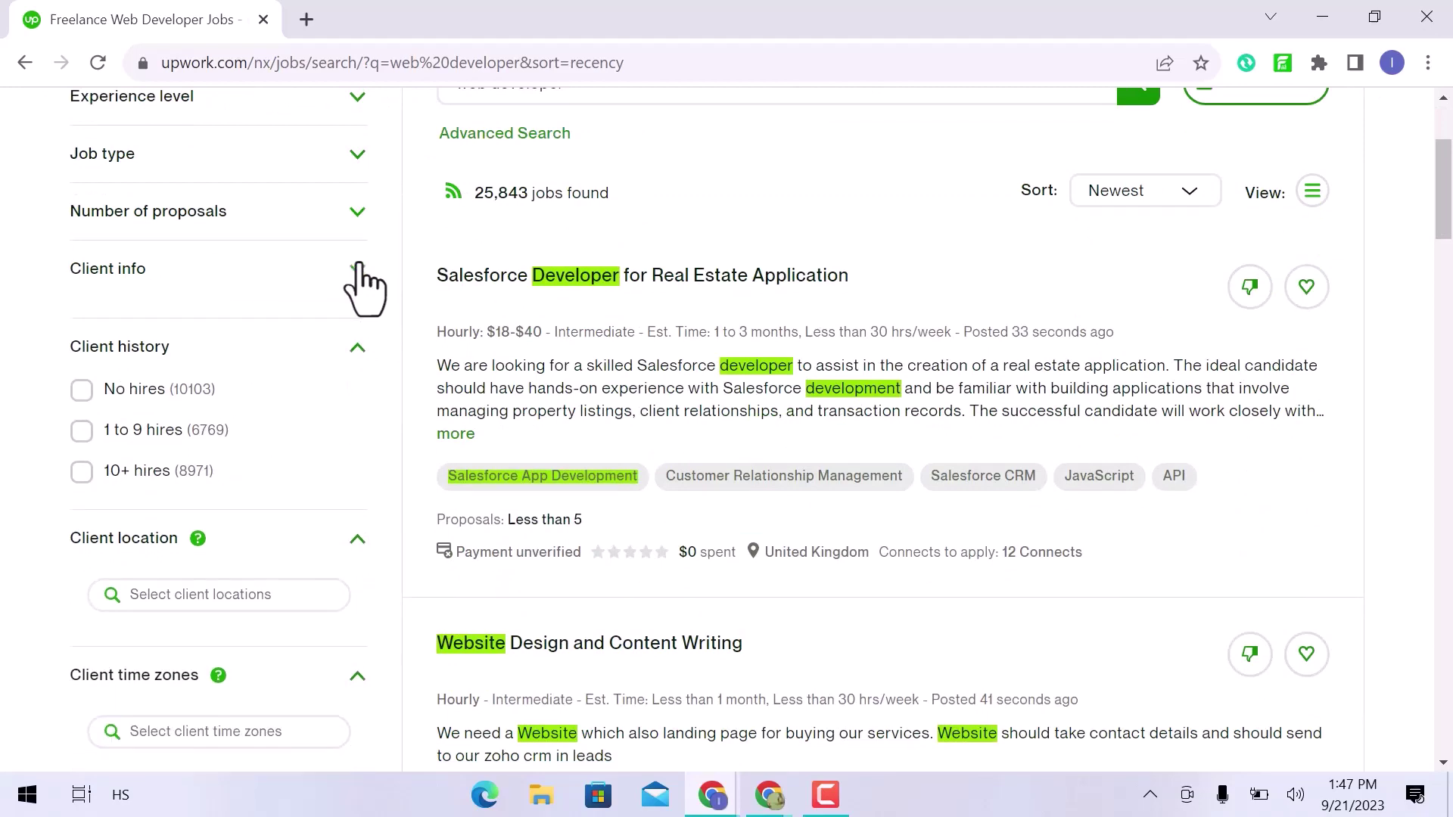
pyautogui.click(357, 325)
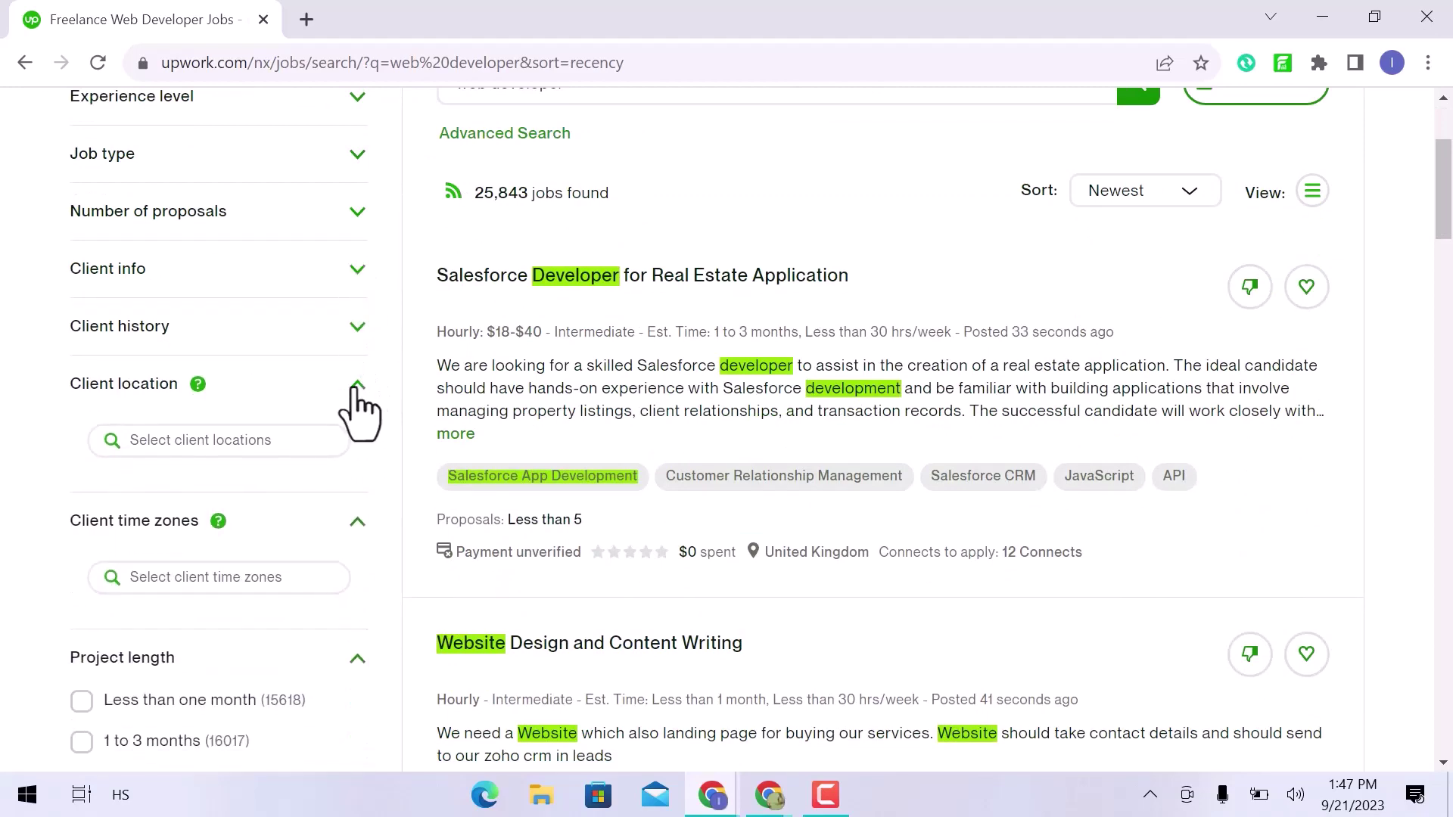
pyautogui.click(355, 384)
pyautogui.click(355, 445)
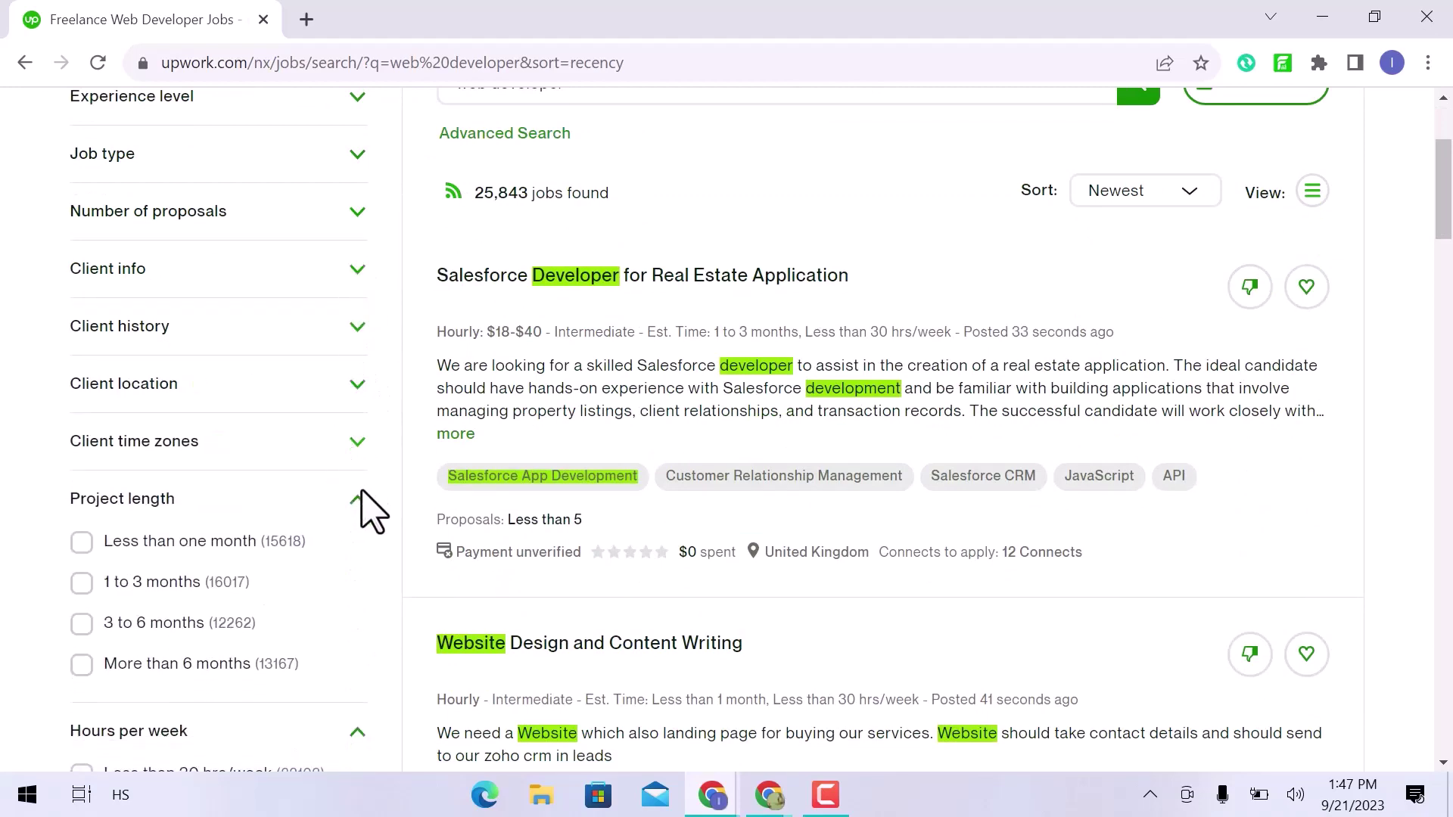
pyautogui.click(360, 499)
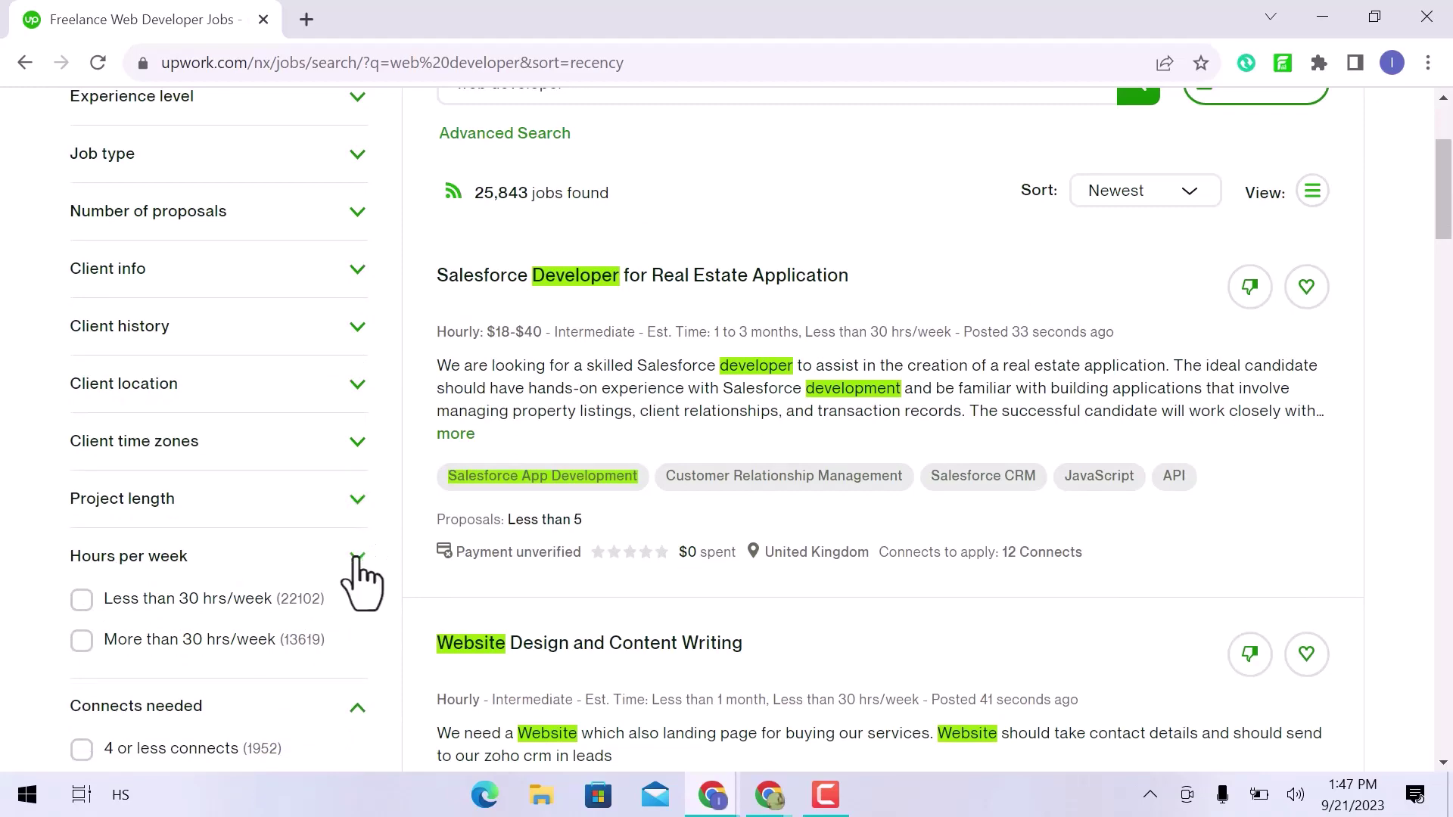
pyautogui.click(358, 559)
pyautogui.click(357, 630)
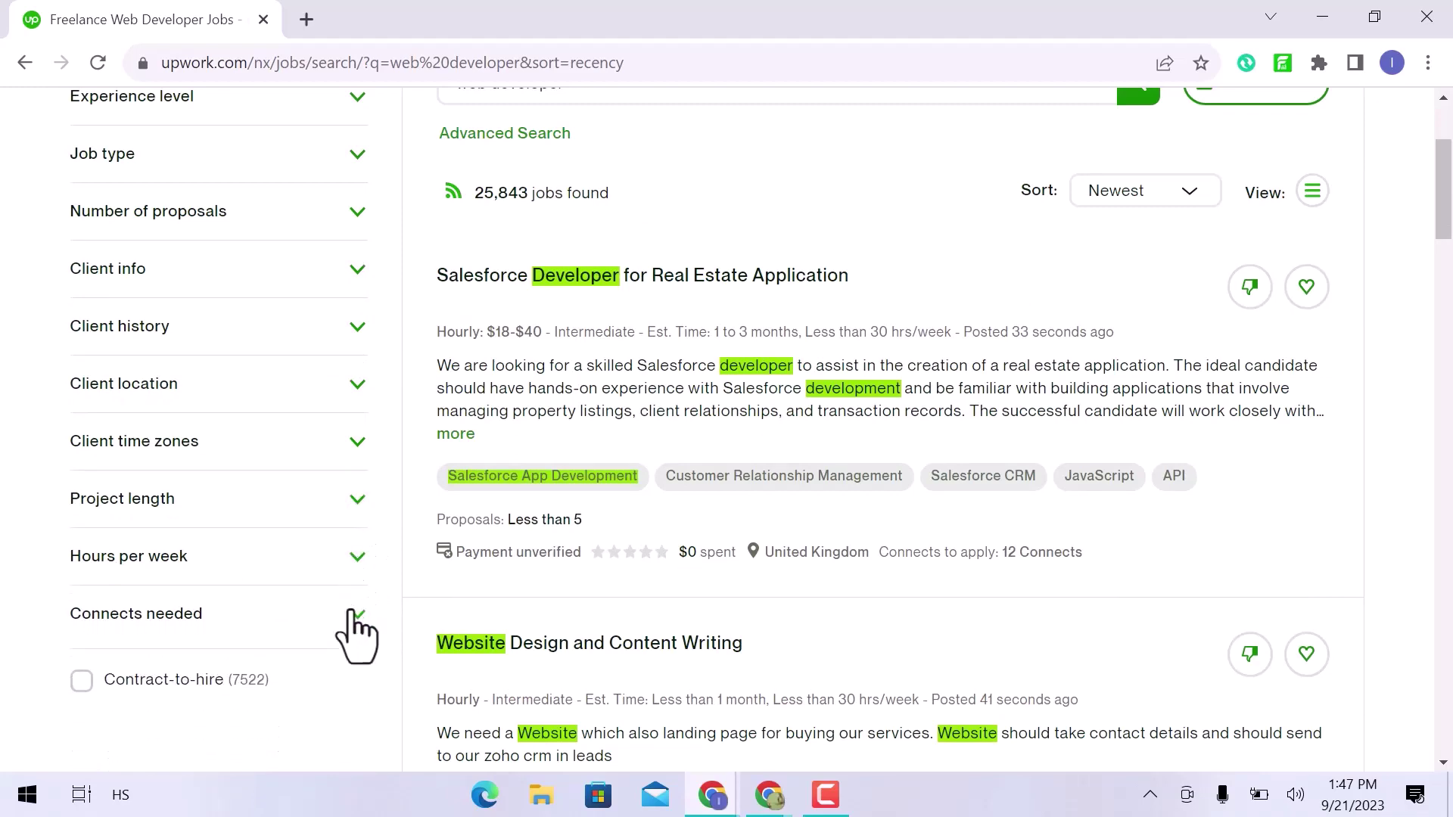
pyautogui.scroll(-1, 356, 632)
pyautogui.scroll(3, 780, 473)
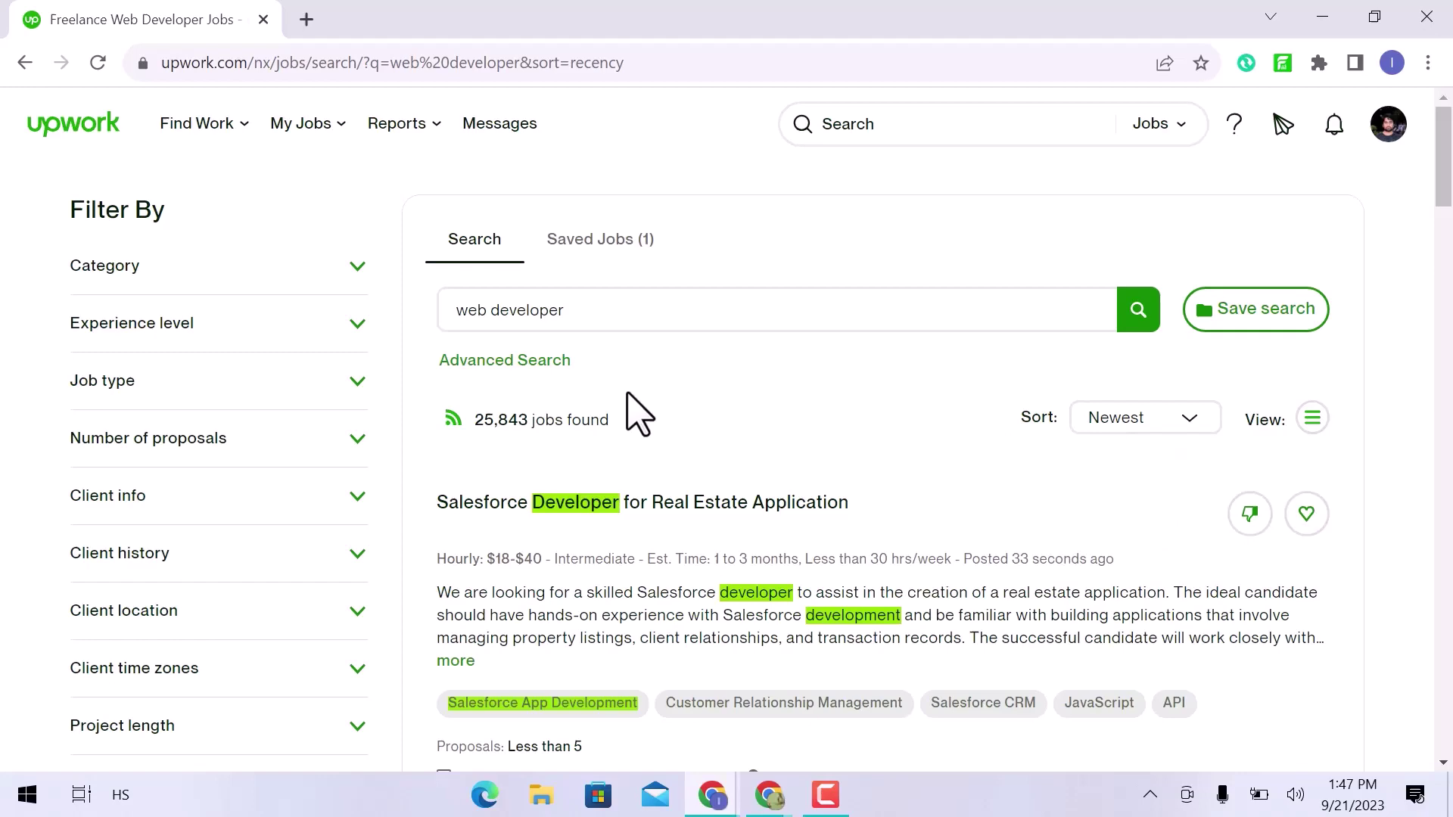
# - Close Advanced Search and scroll down to the 'Expert web designer/developer needed' listing
pyautogui.click(538, 363)
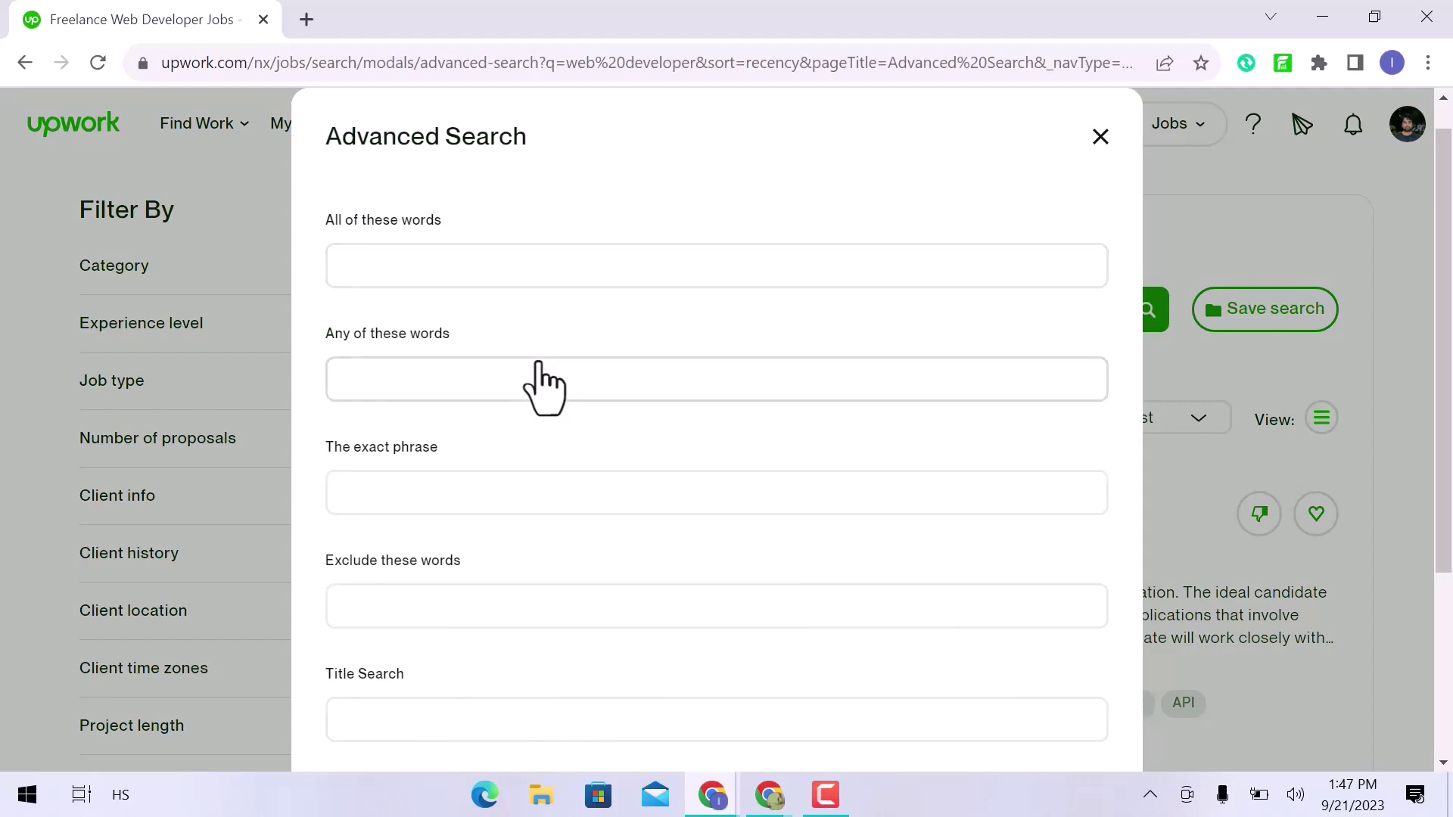
pyautogui.scroll(-4, 541, 363)
pyautogui.scroll(4, 544, 378)
pyautogui.click(1101, 171)
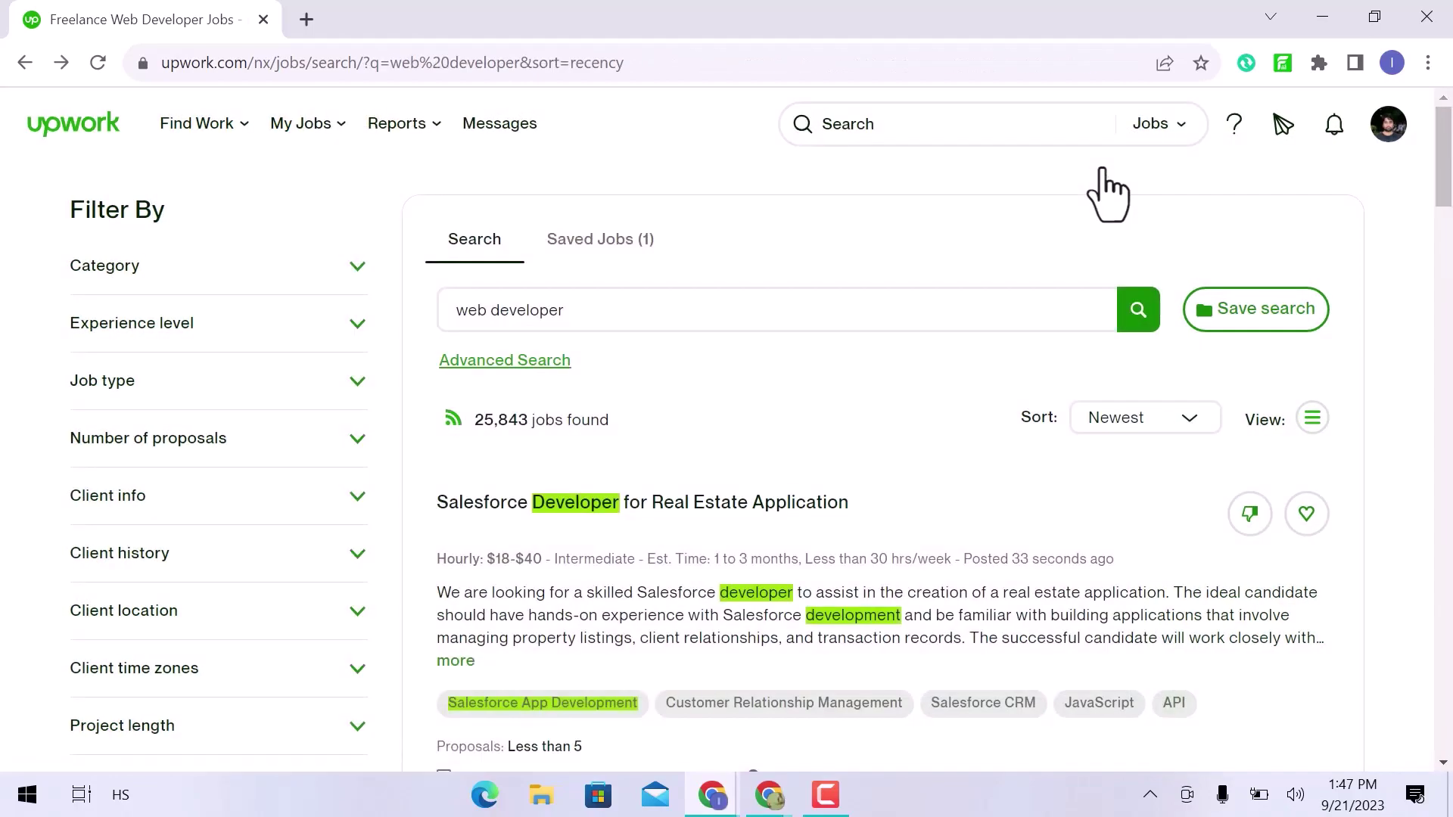
pyautogui.scroll(-5, 973, 415)
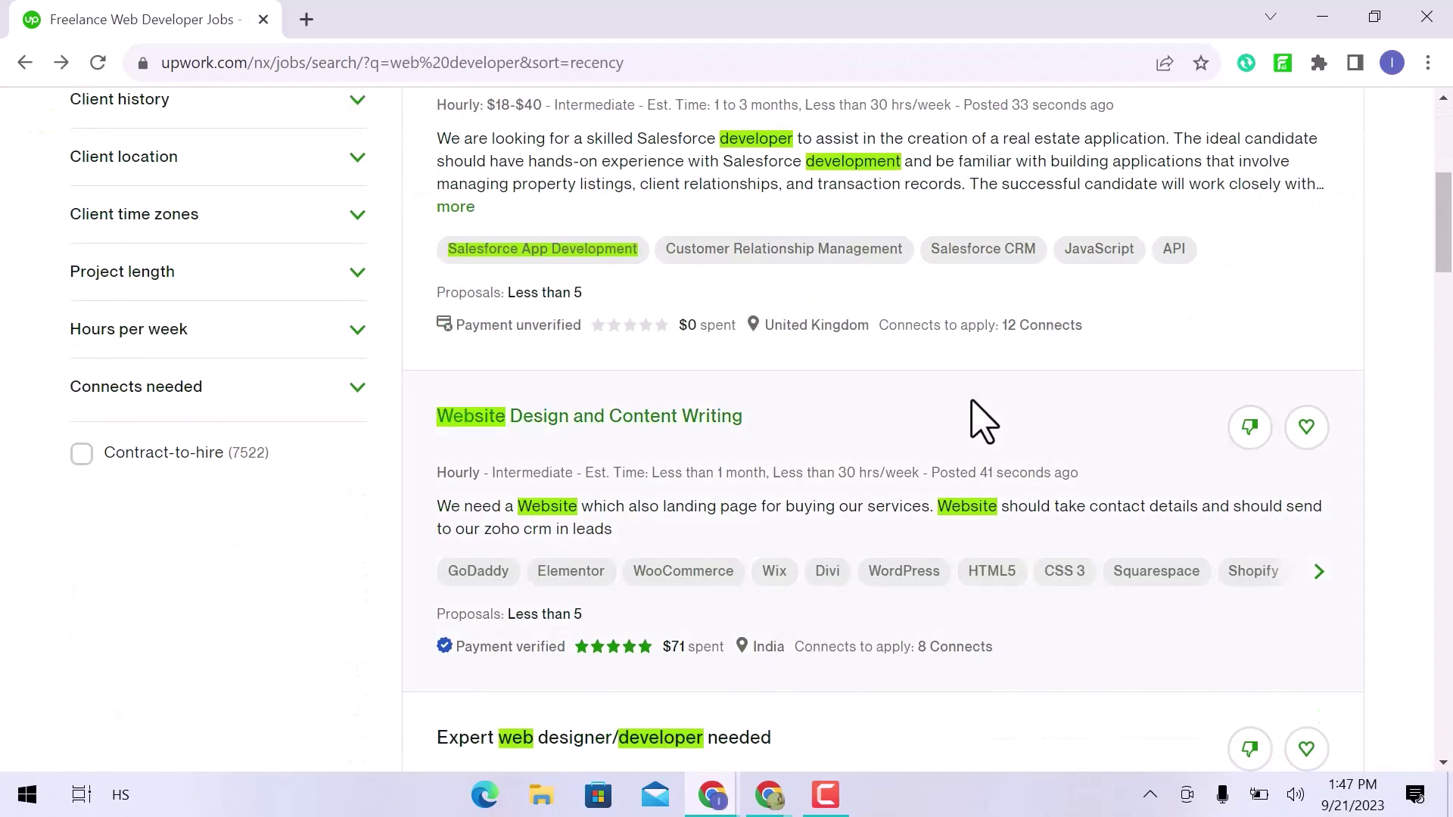
pyautogui.scroll(-5, 971, 401)
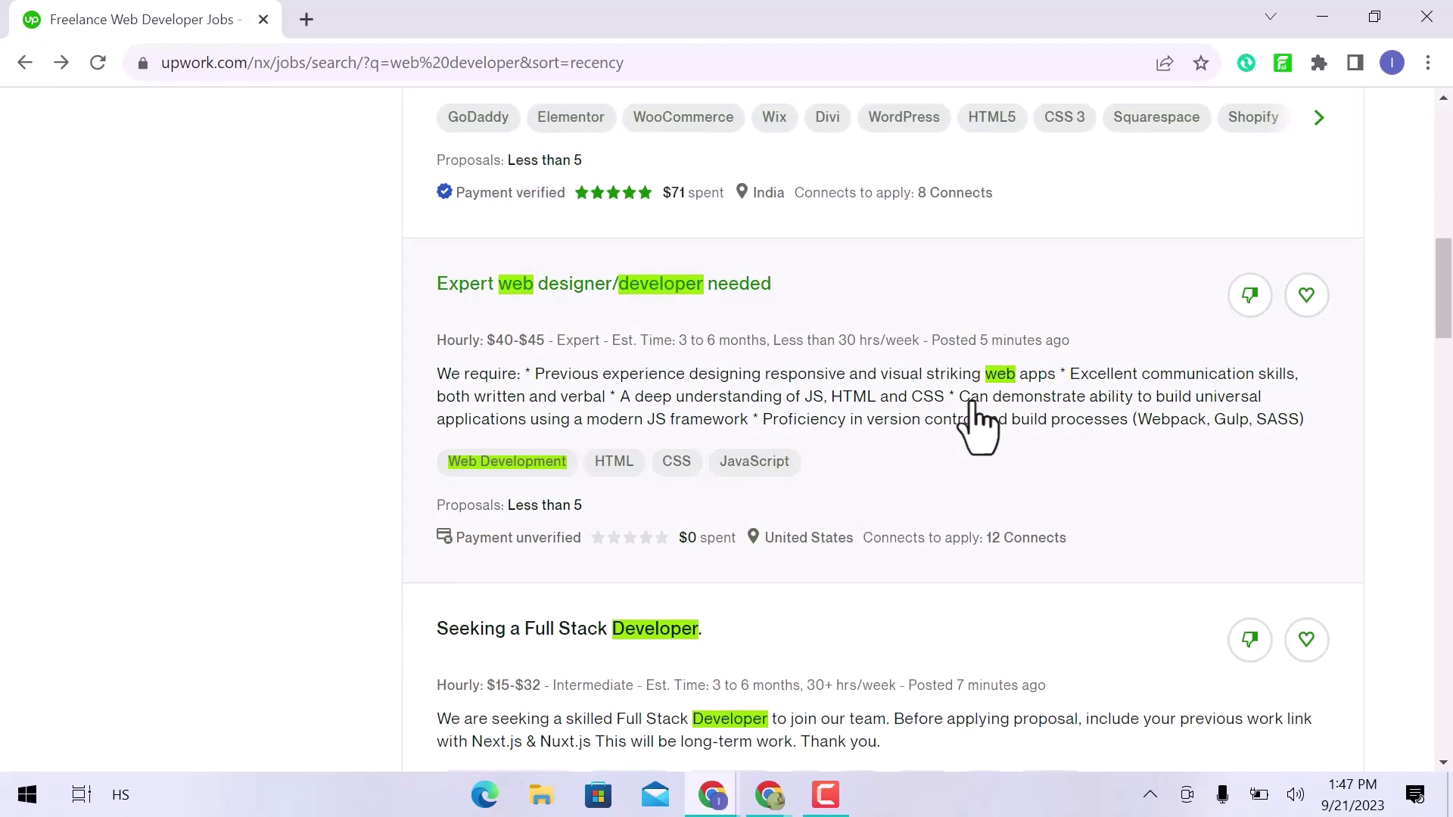
# - Open 'Expert web designer/developer needed' and review its $40–$45 hourly, 3–6 month details
pyautogui.click(739, 292)
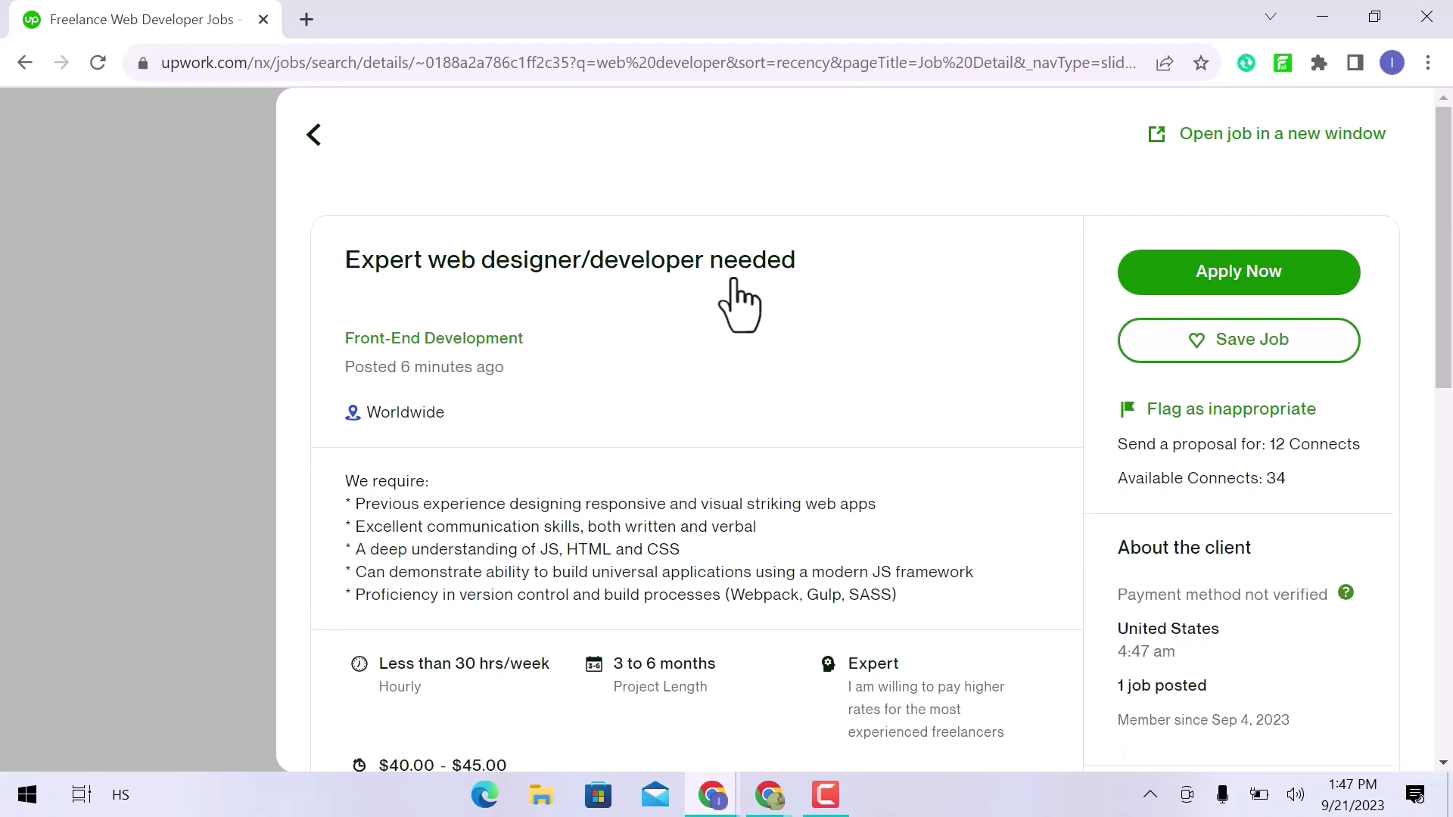
pyautogui.scroll(-4, 738, 302)
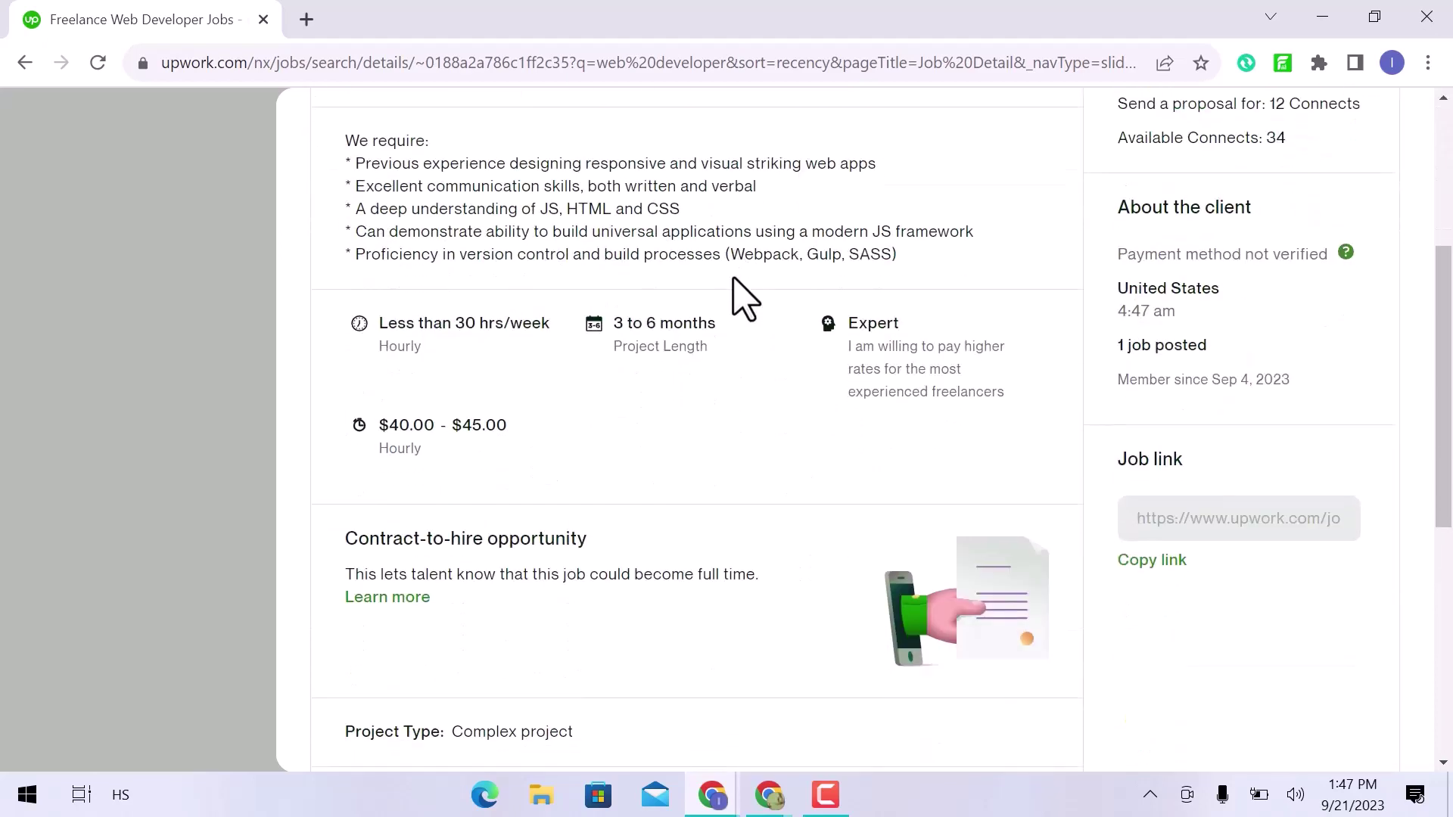
pyautogui.scroll(-7, 733, 278)
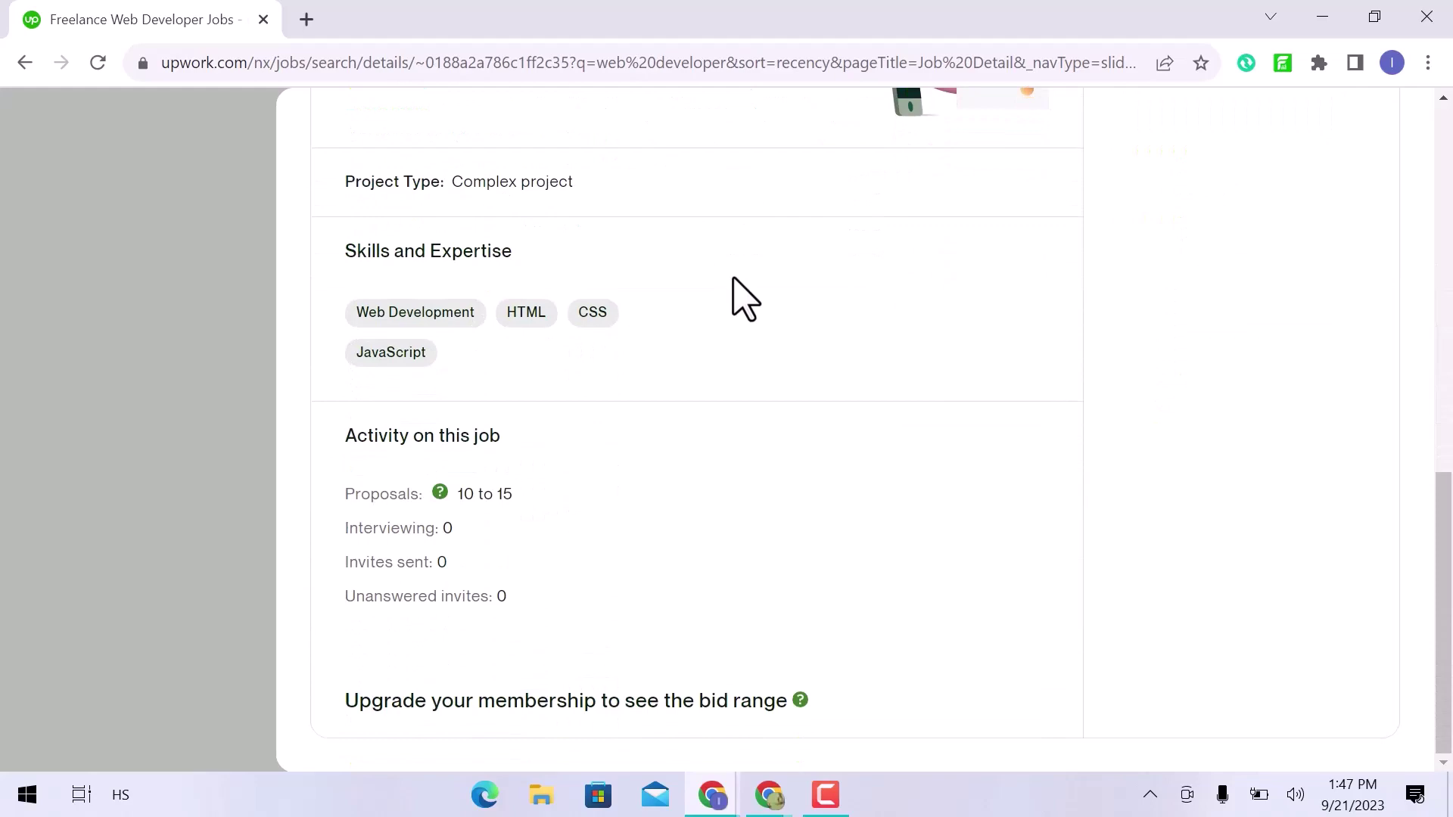
pyautogui.scroll(6, 738, 300)
pyautogui.scroll(6, 738, 300)
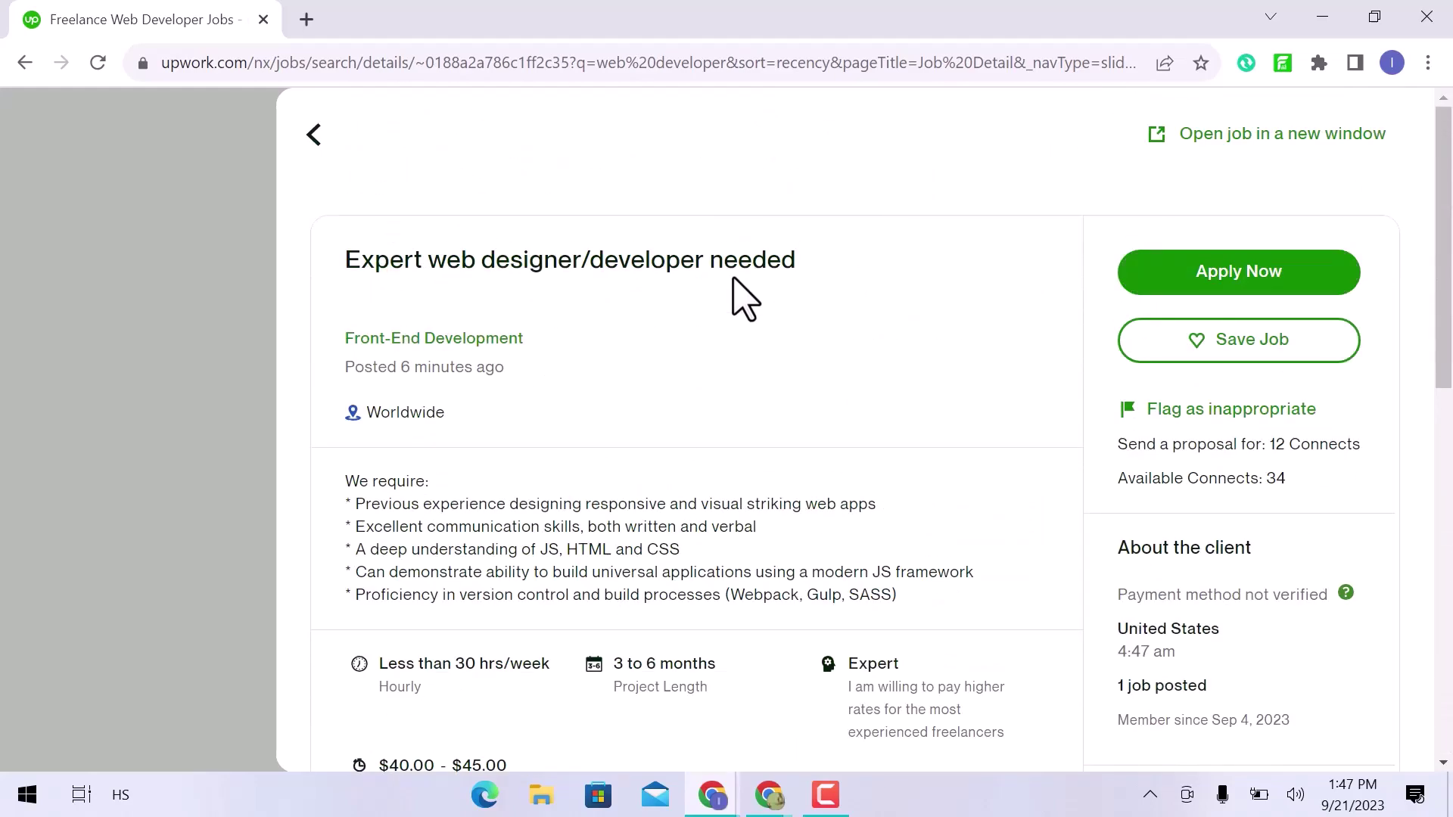
# - Apply to the job keeping the General profile, then scroll to Job details and Terms
pyautogui.click(1264, 277)
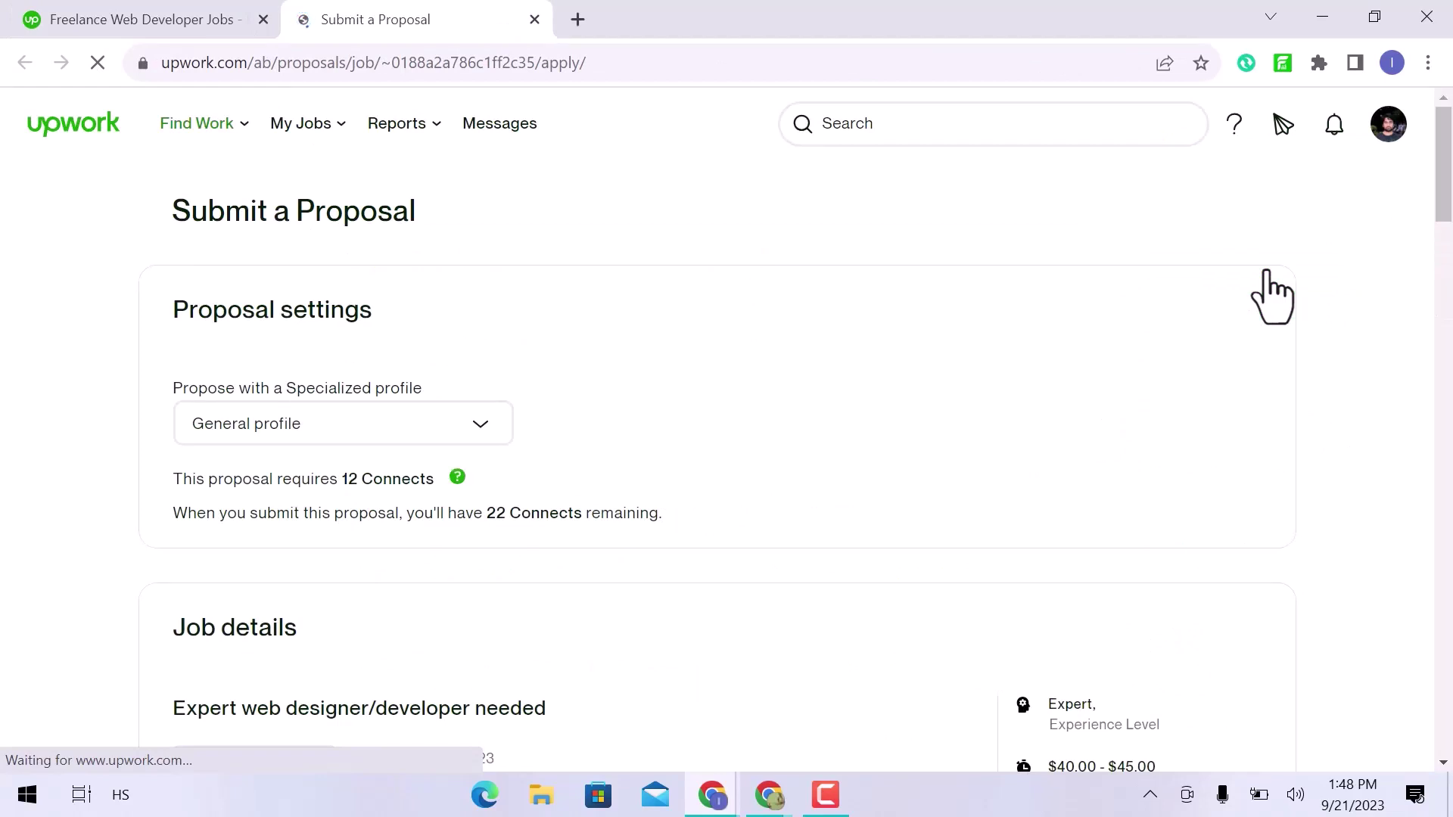
pyautogui.click(497, 431)
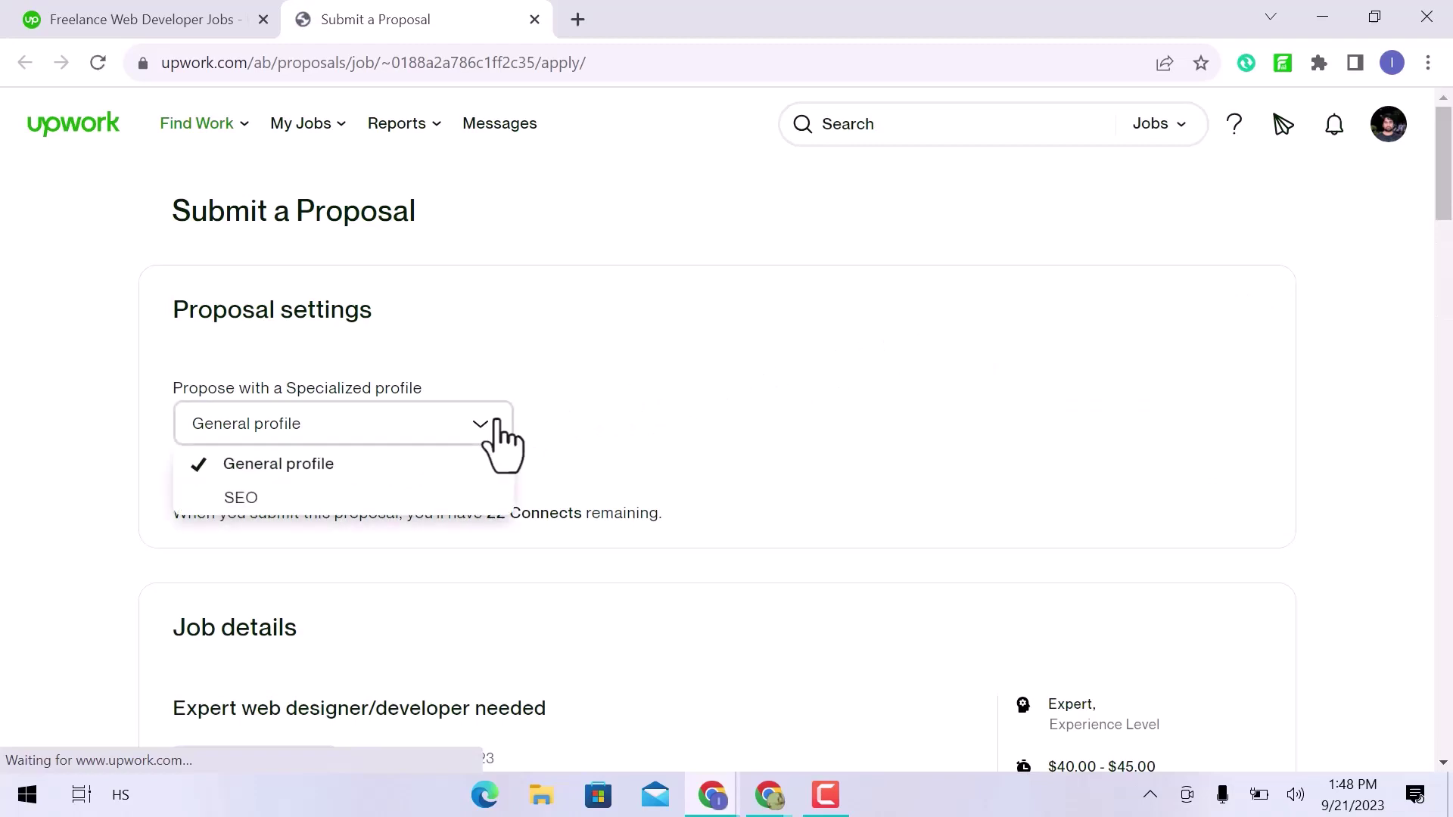
pyautogui.click(497, 431)
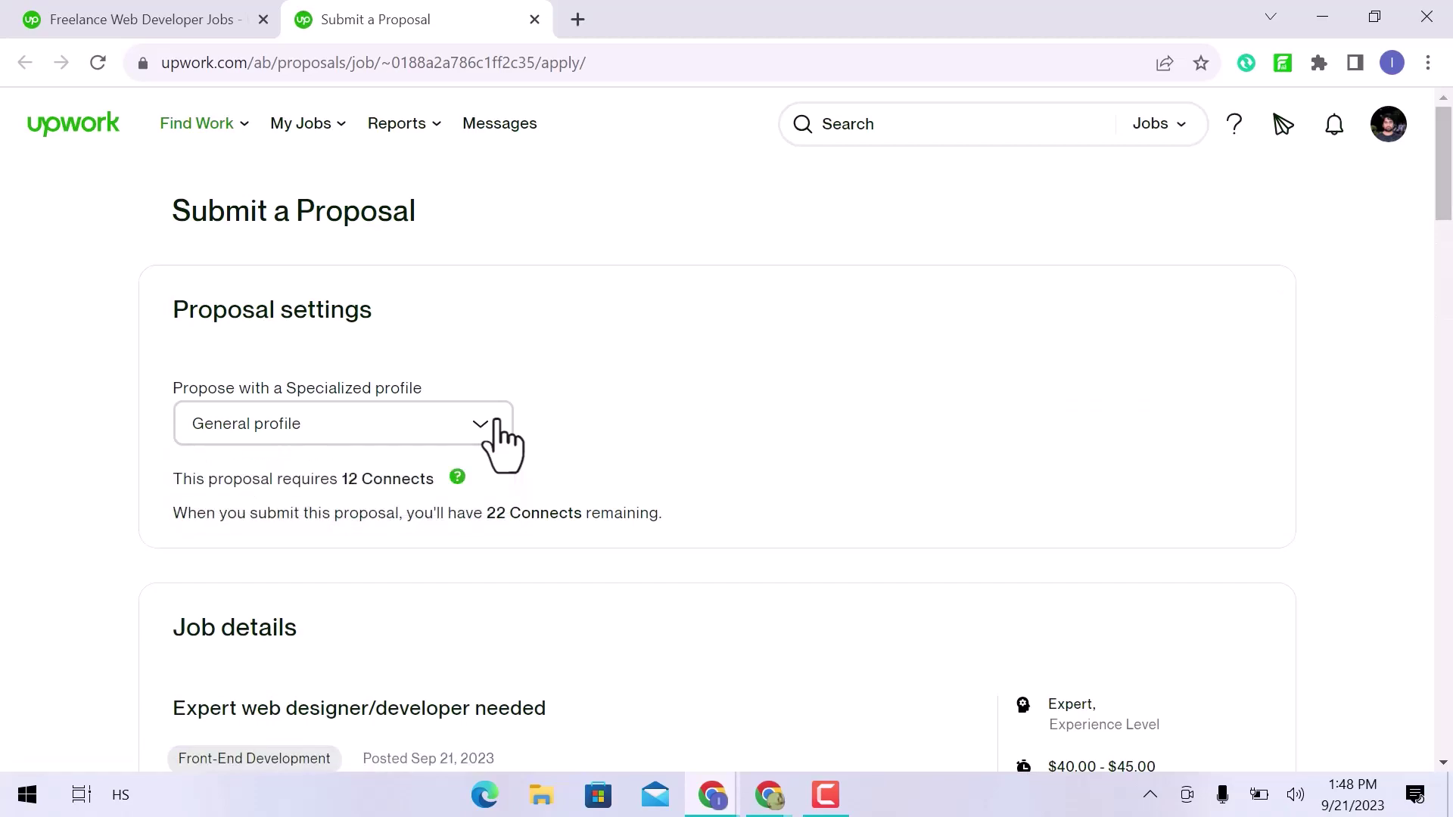
pyautogui.scroll(-3, 501, 445)
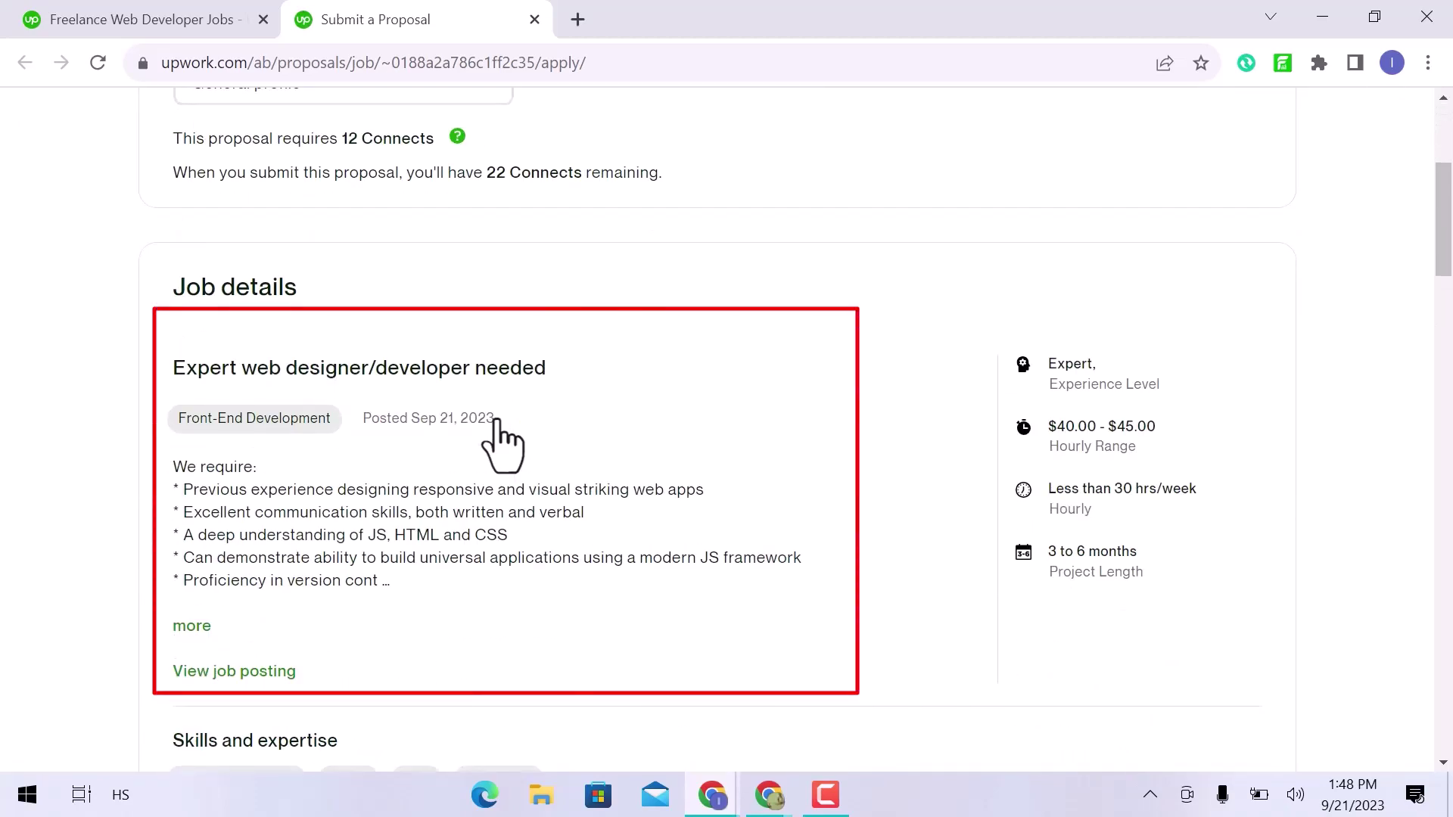
pyautogui.scroll(-5, 500, 444)
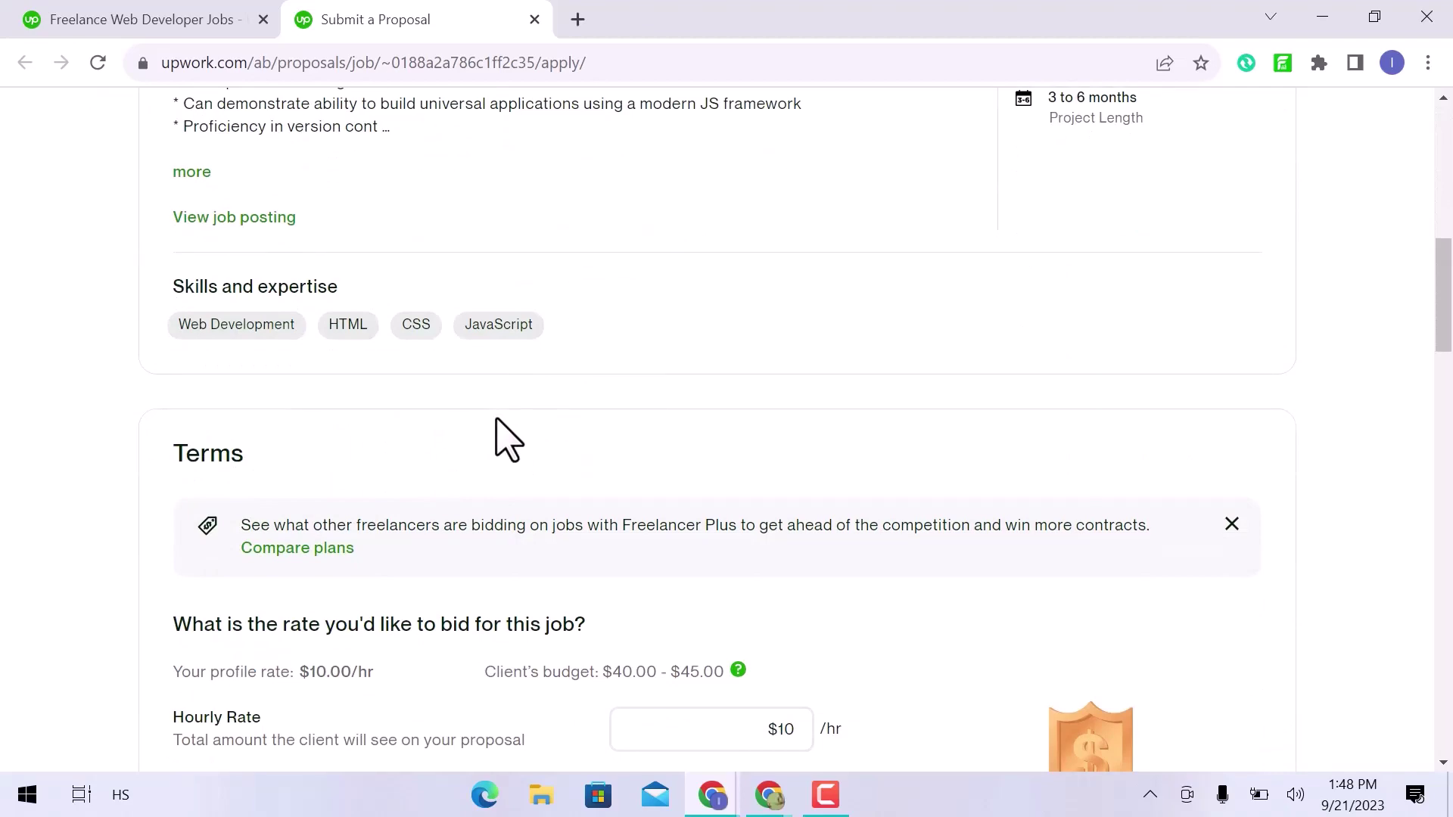
# - Set the scheduled rate increase frequency to 'Every 3 months' and percent to '10%'
pyautogui.scroll(-3, 501, 445)
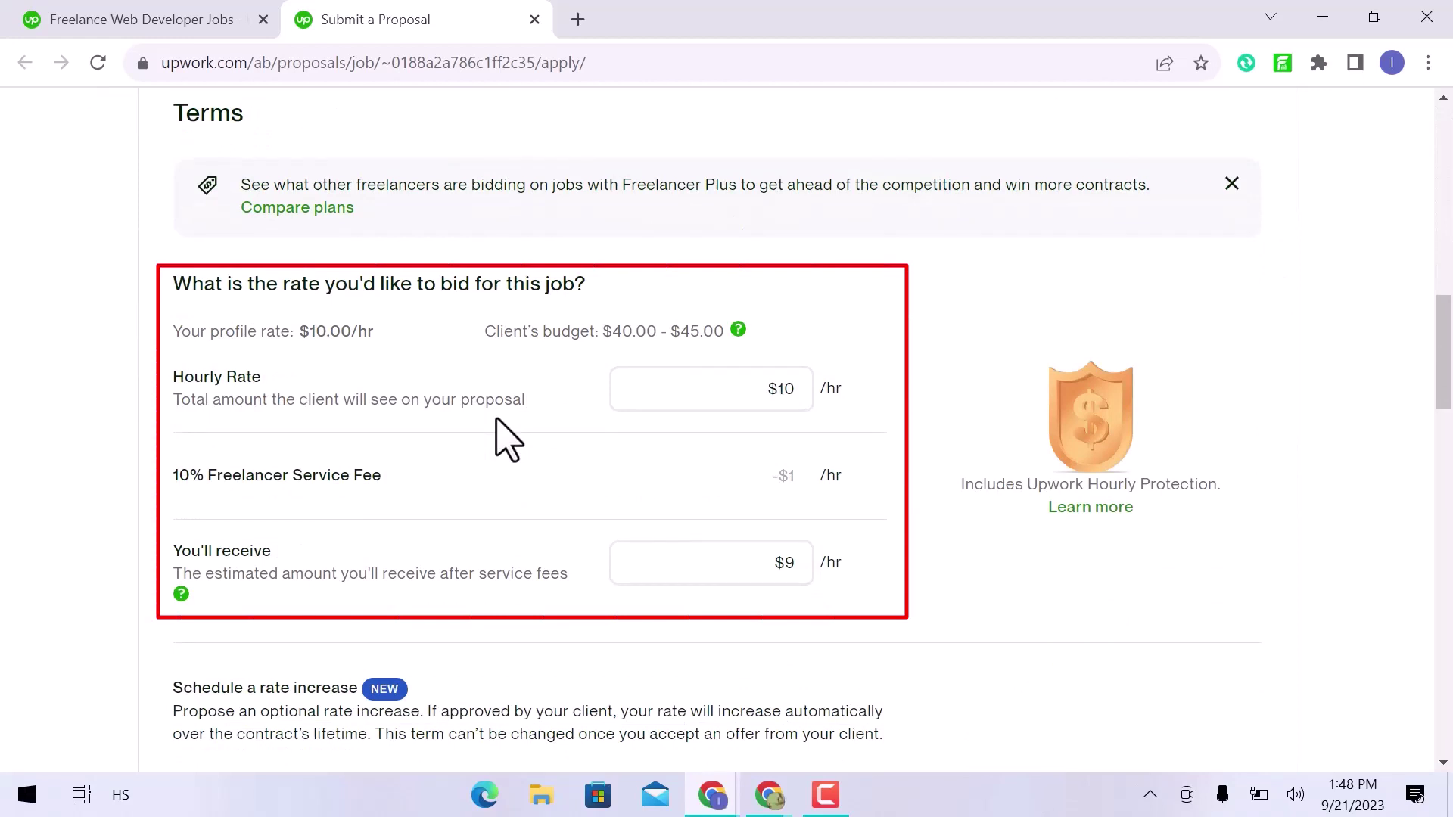
pyautogui.scroll(-4, 501, 440)
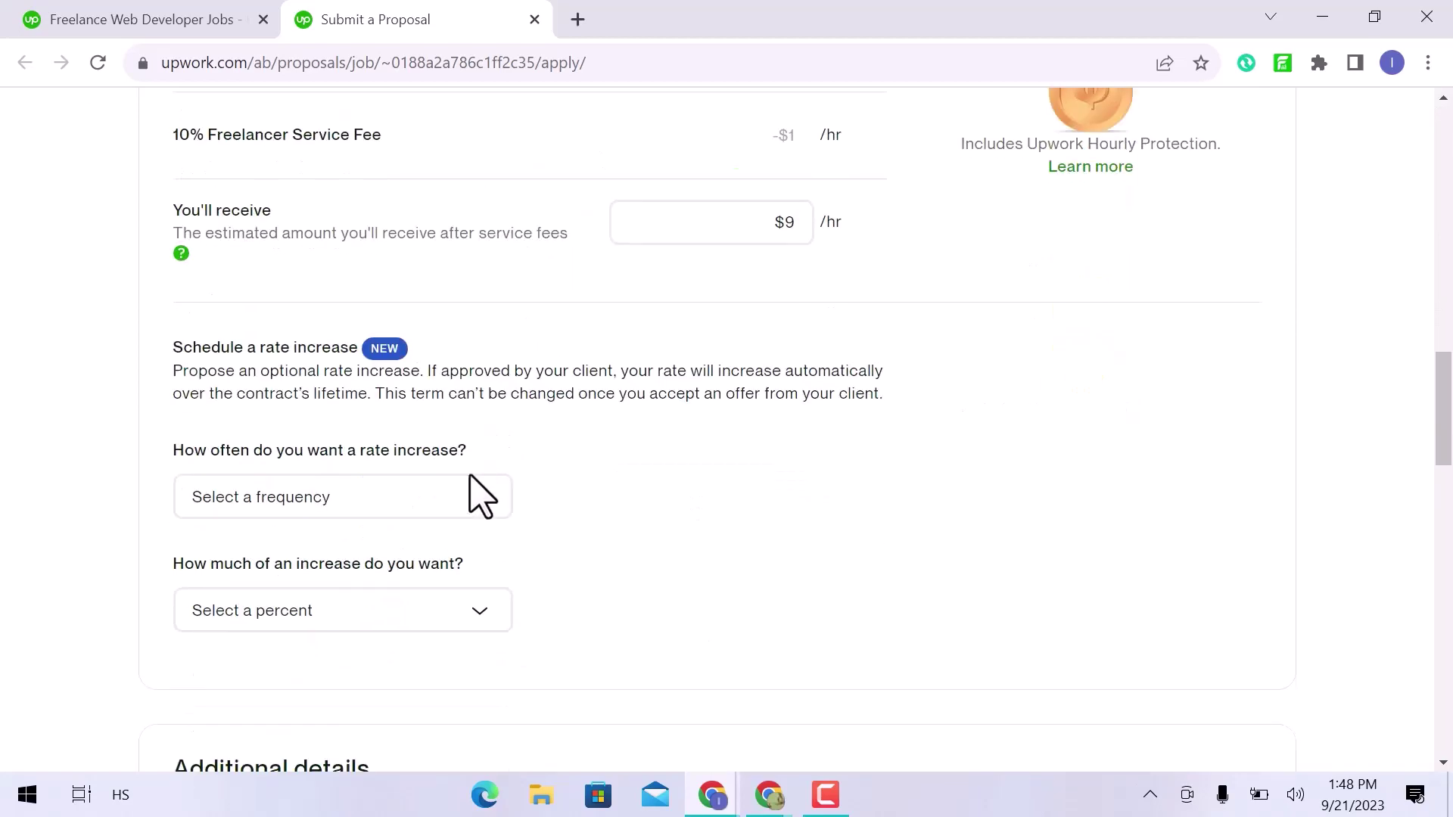
pyautogui.click(464, 496)
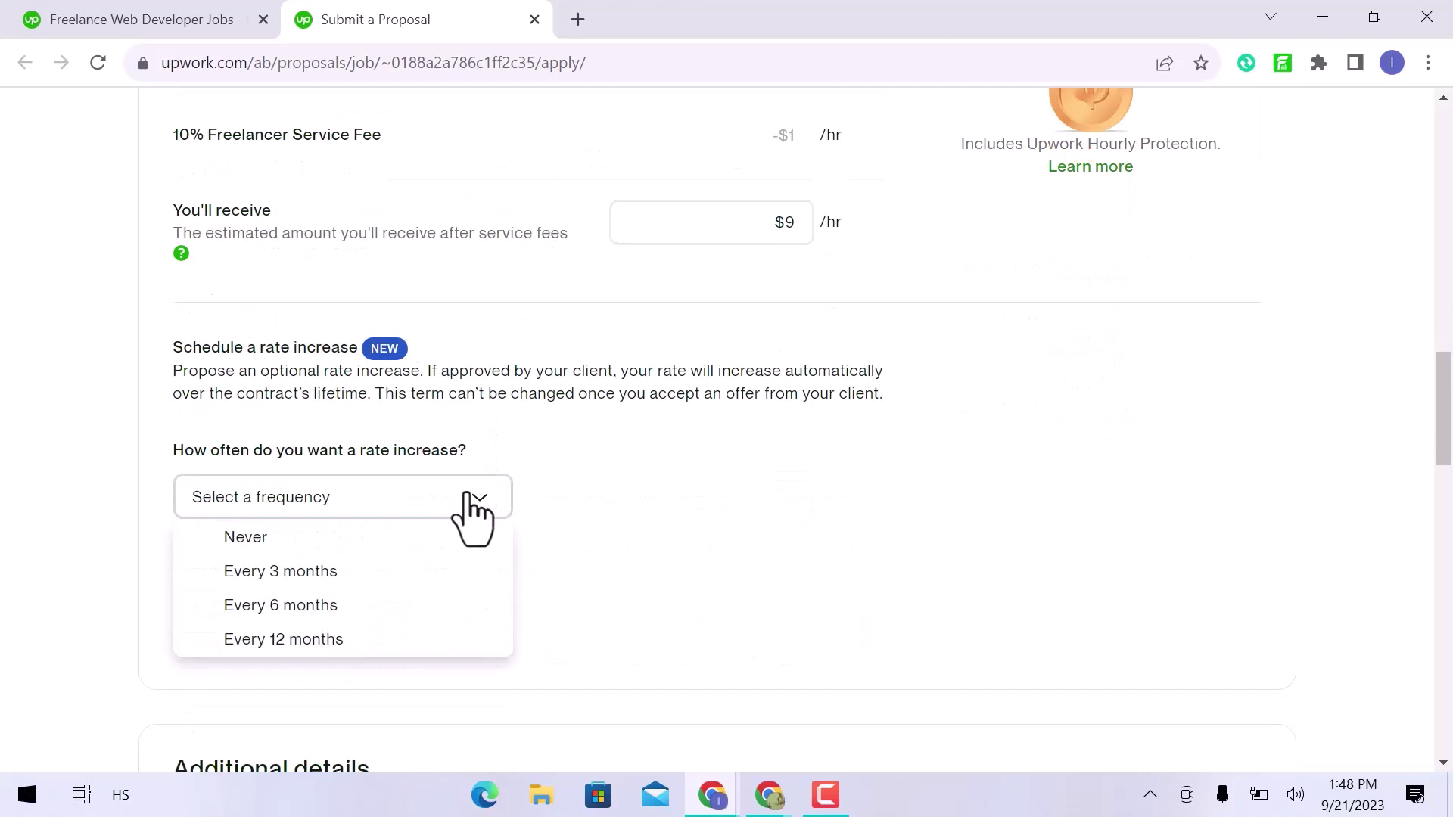
pyautogui.click(431, 574)
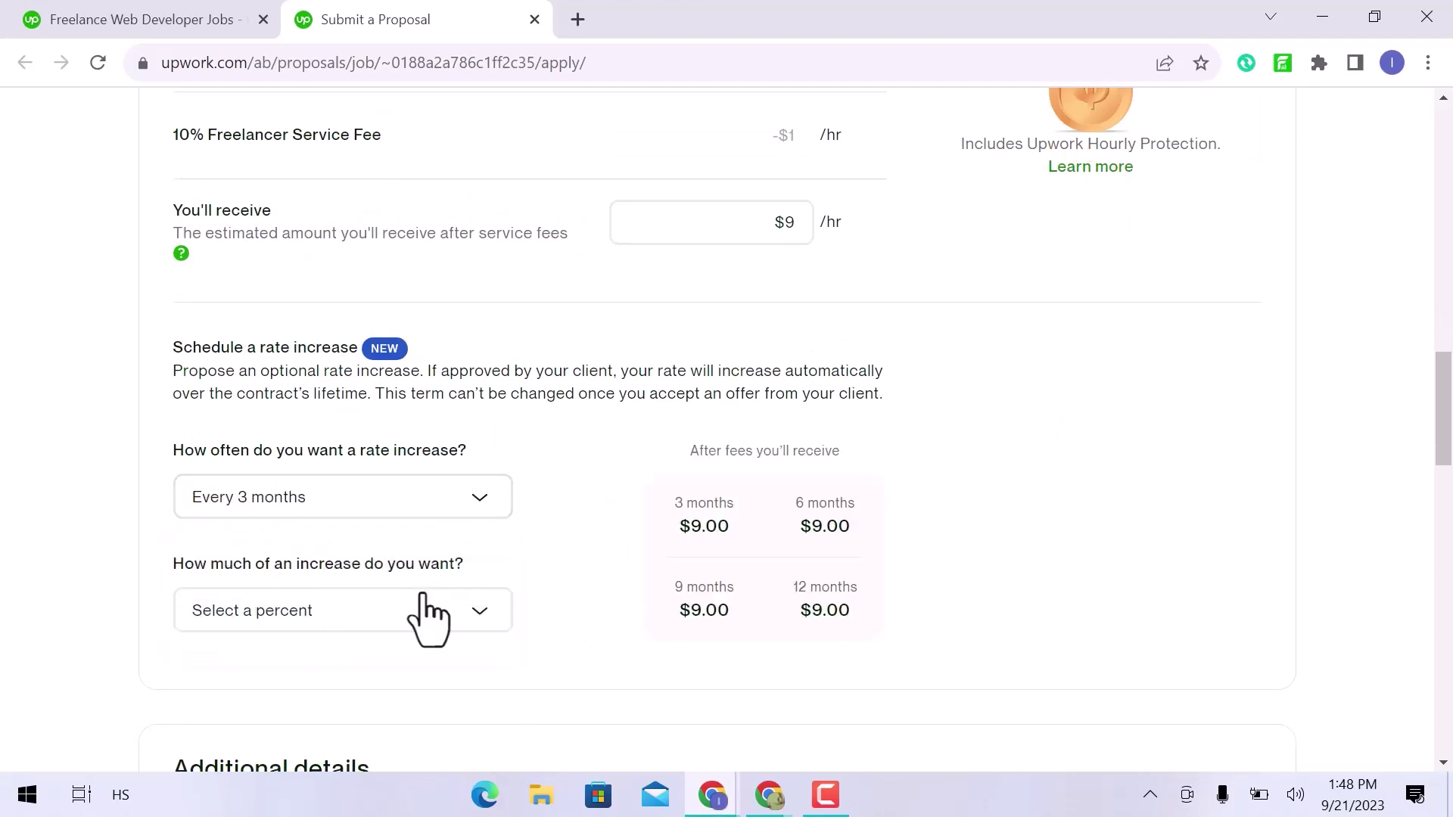
pyautogui.click(431, 611)
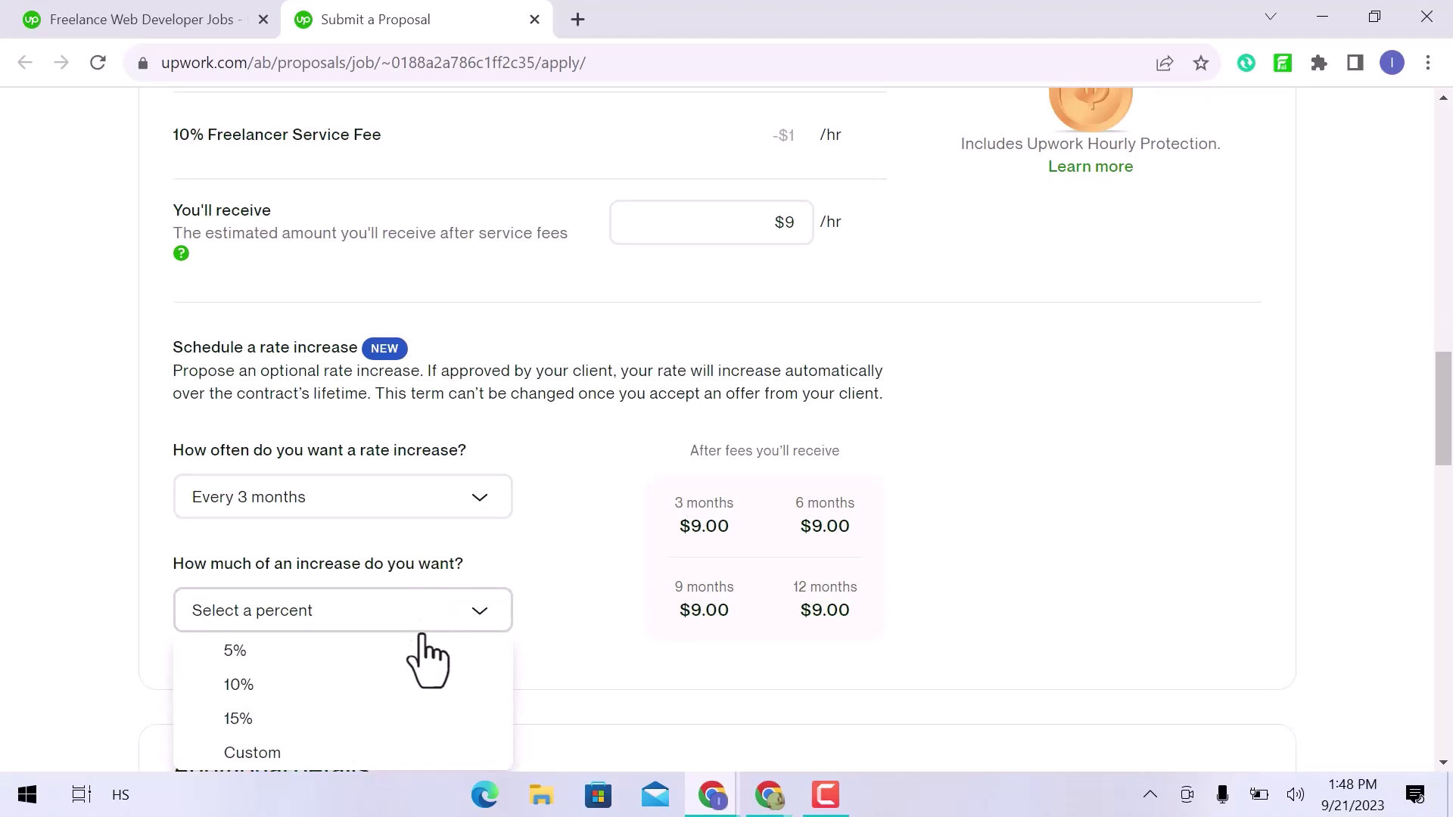
pyautogui.click(406, 685)
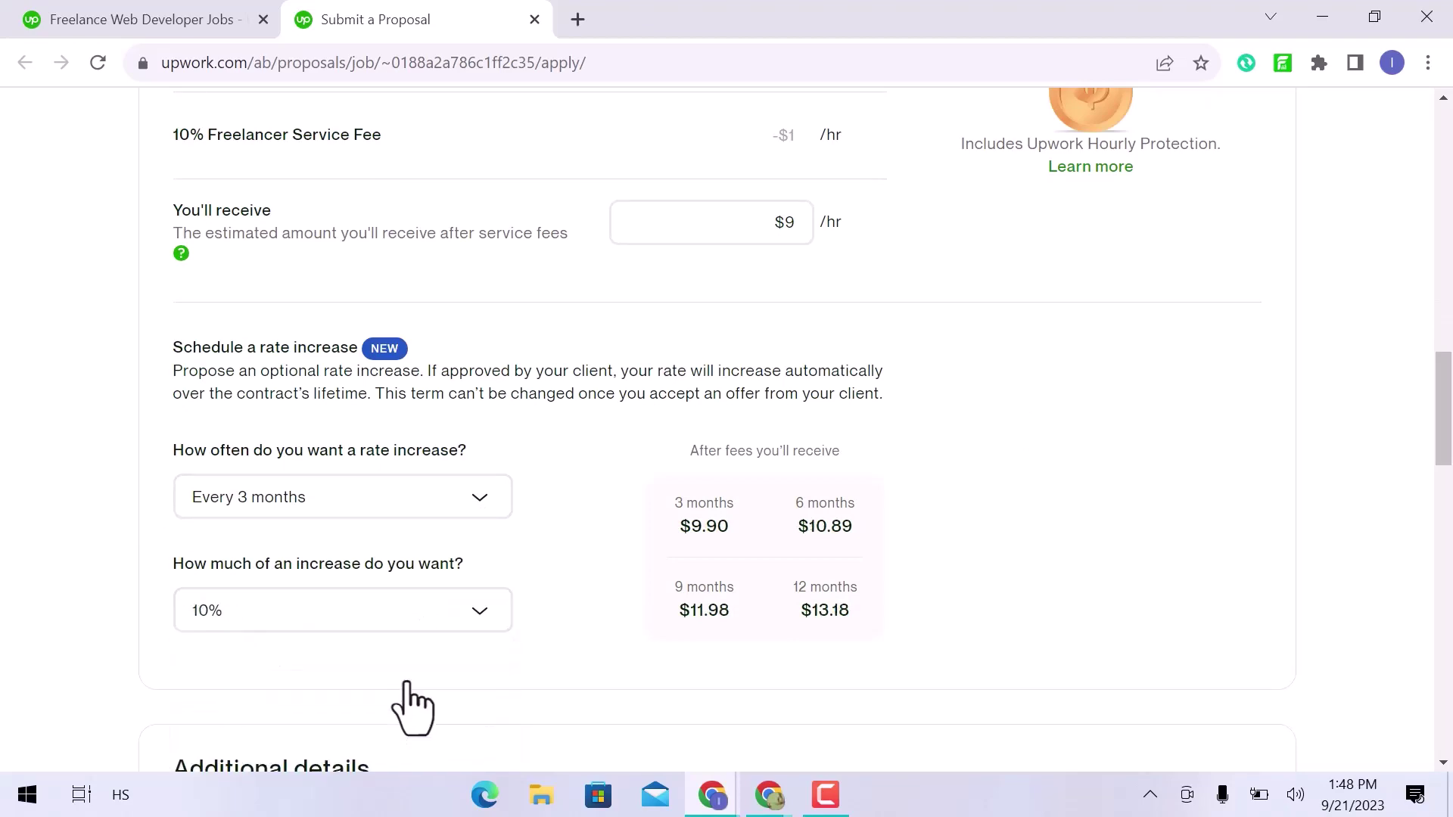
pyautogui.scroll(-5, 405, 707)
pyautogui.click(419, 605)
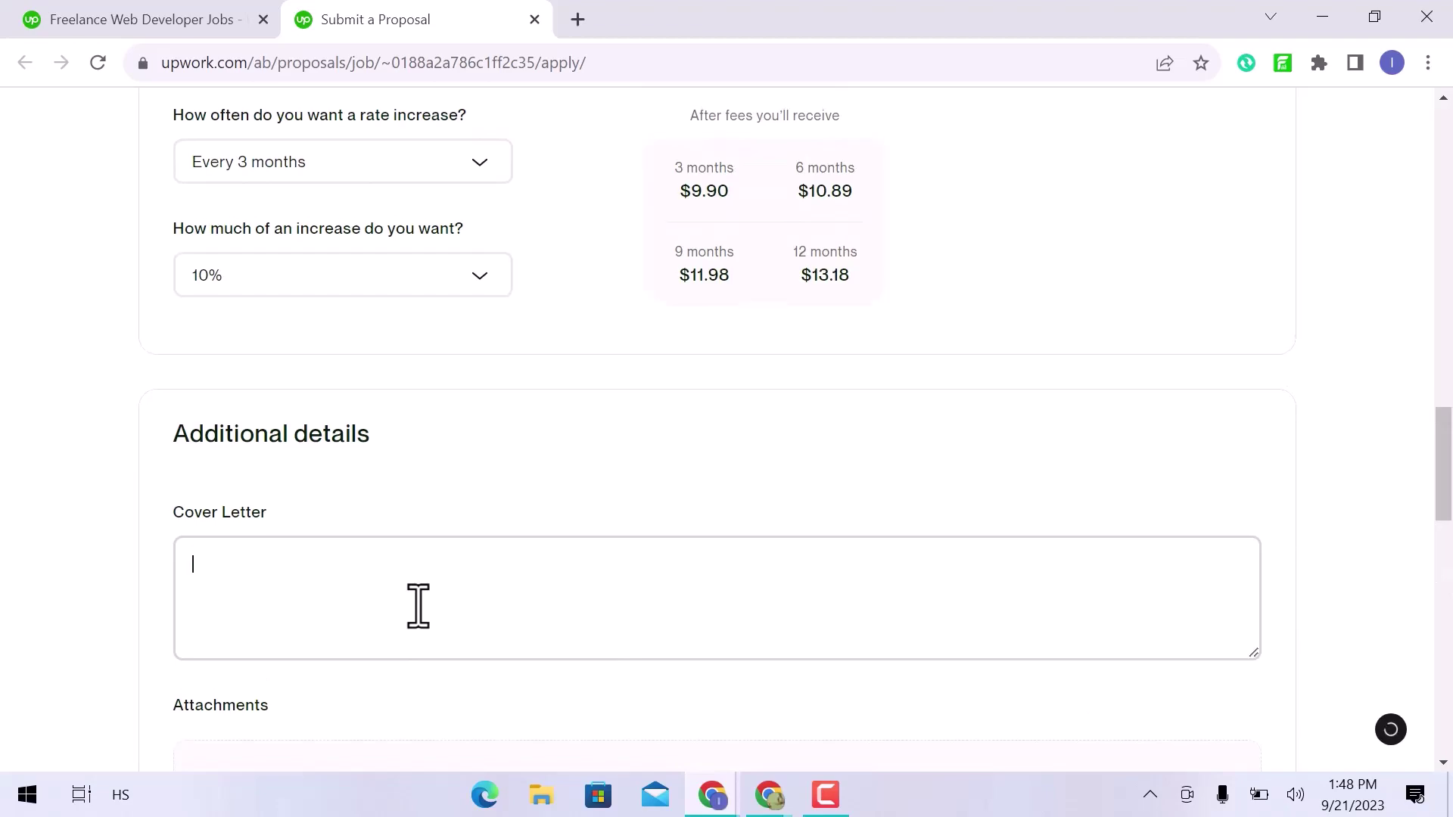
# - Review the job description in the proposal, then switch to the Google Bard window
pyautogui.scroll(15, 418, 605)
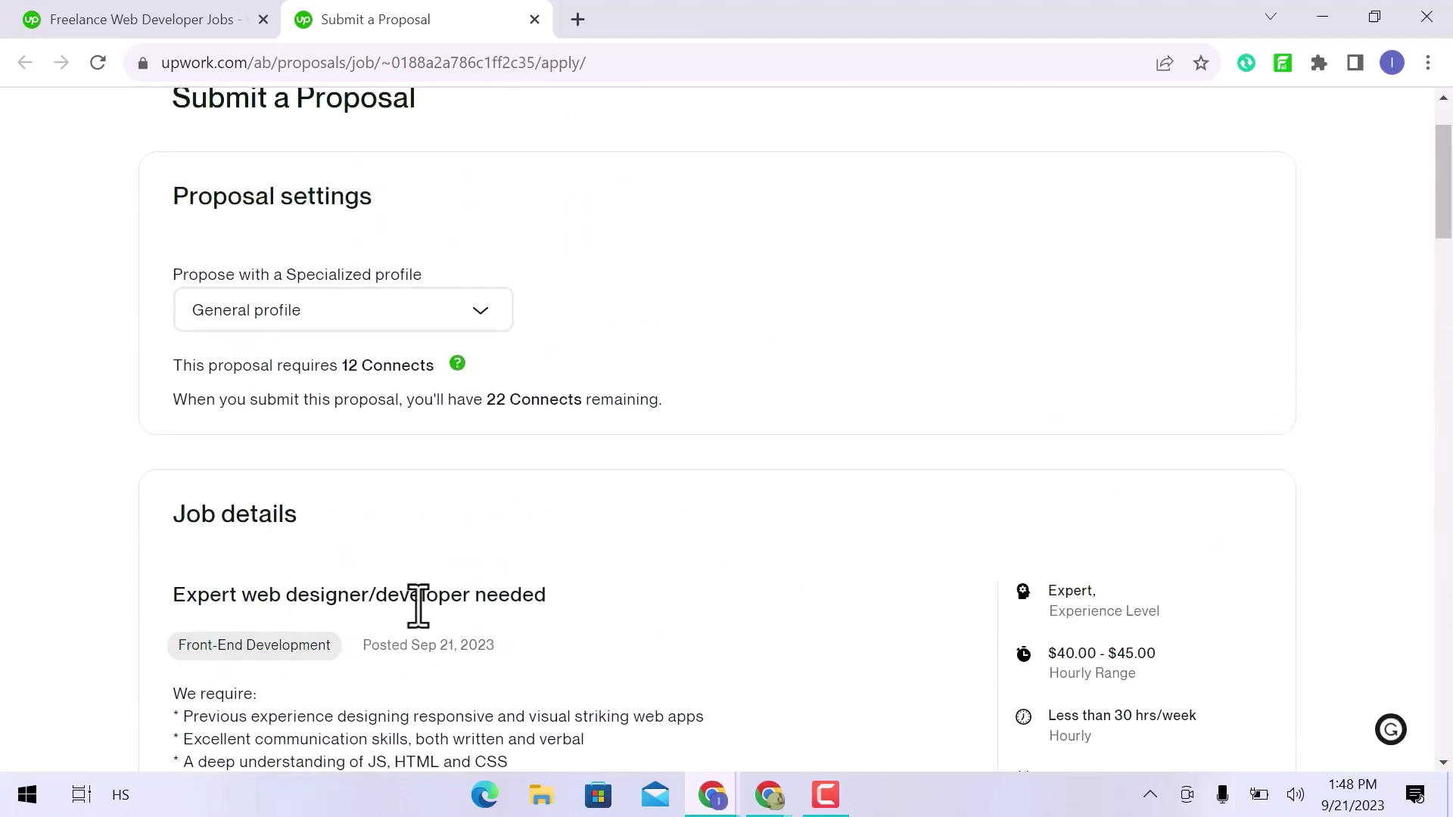
pyautogui.scroll(-3, 419, 605)
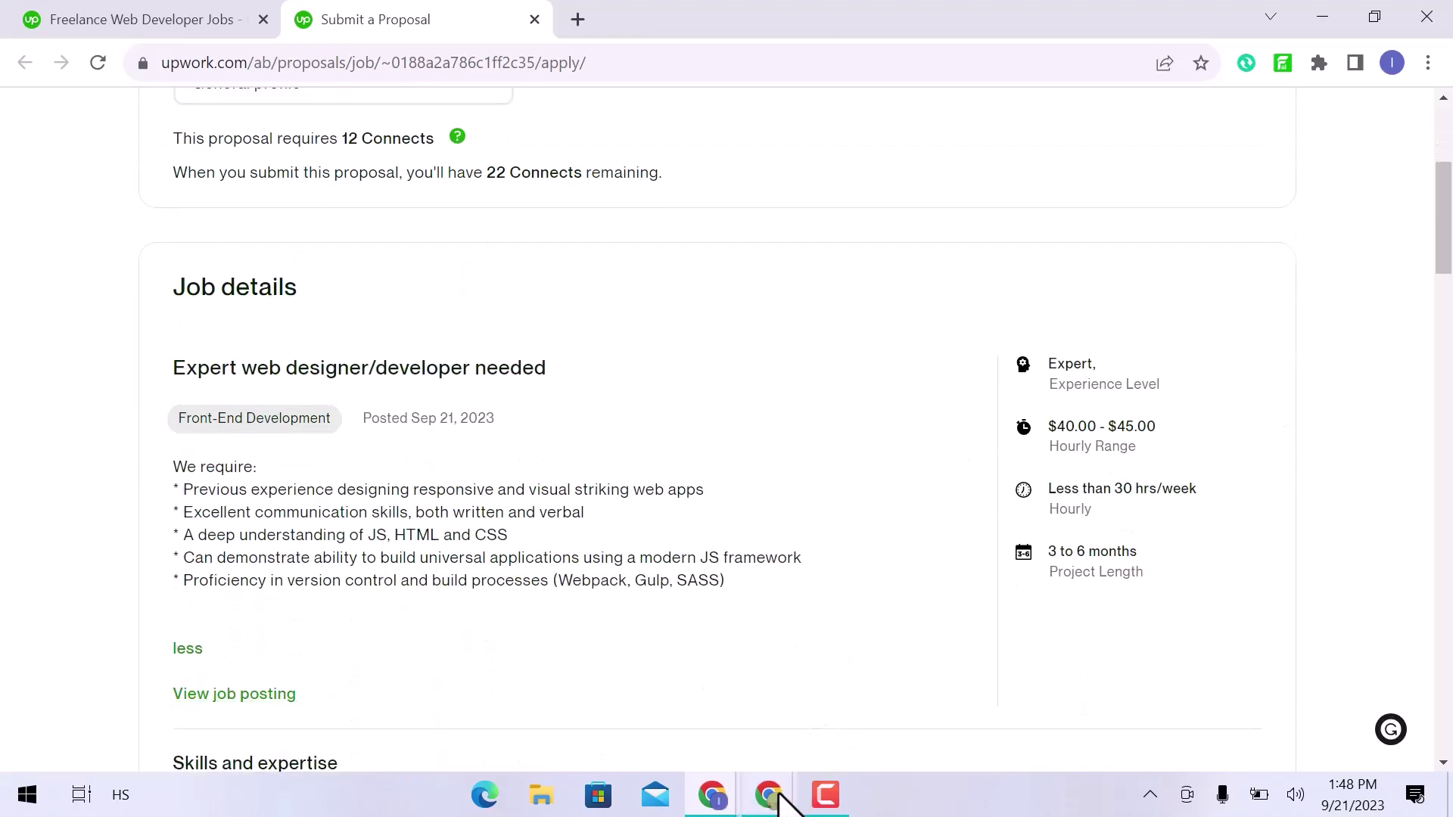
pyautogui.moveTo(772, 794)
pyautogui.click(851, 756)
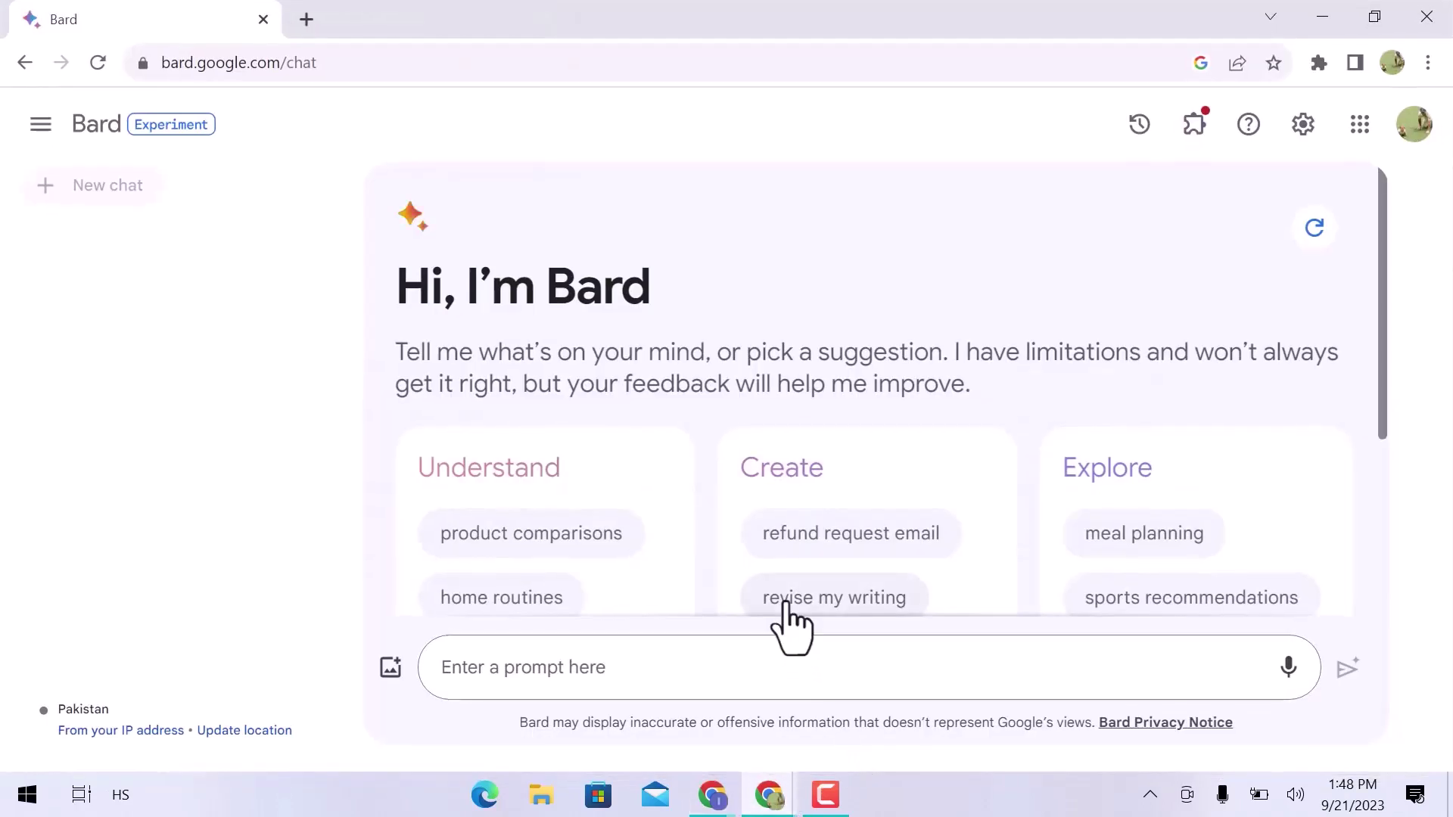
# - Ask Bard to 'write a job winning reply of this job description for a web developer job' with the description pasted in quotes
pyautogui.scroll(-4, 802, 537)
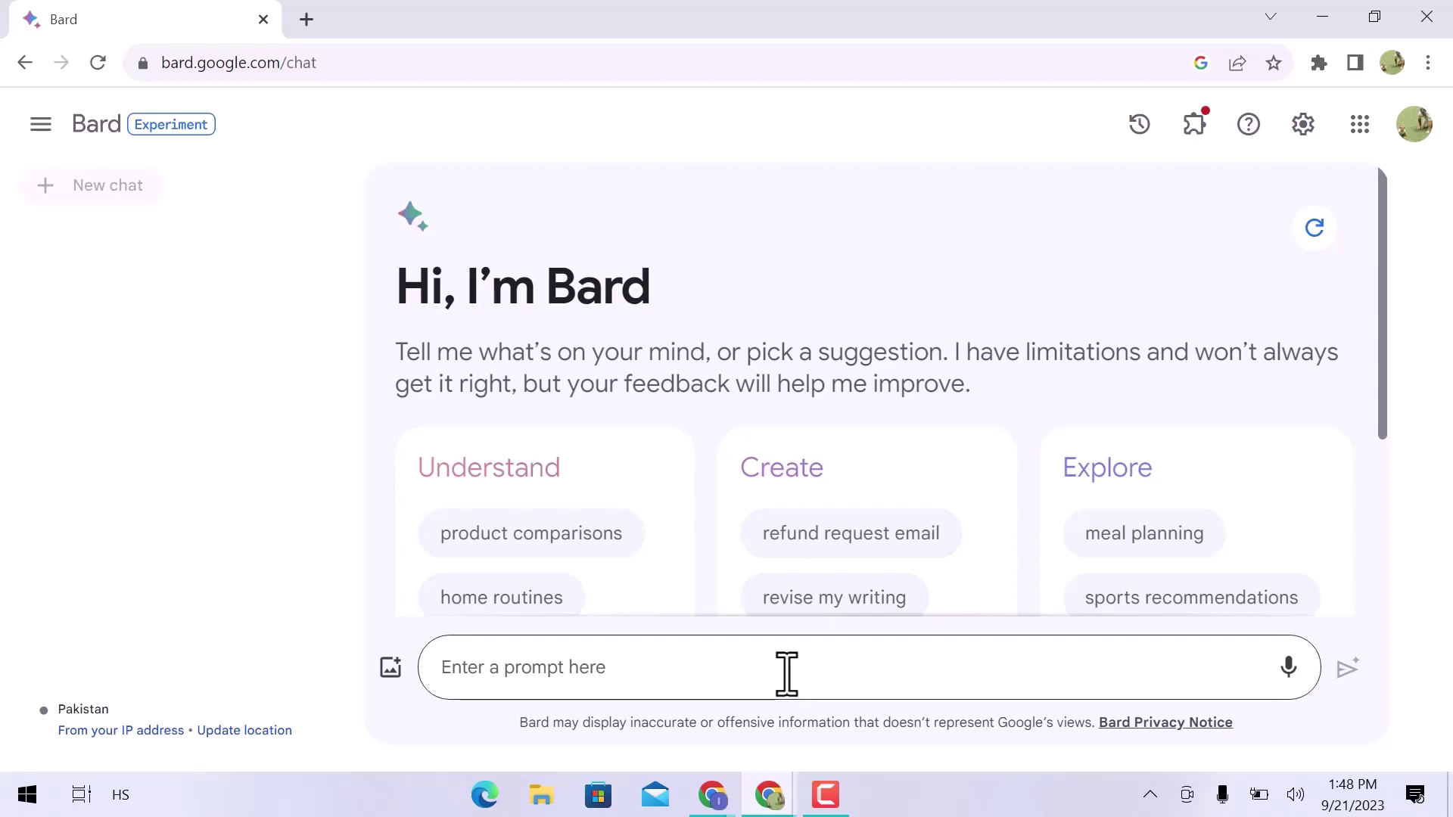
pyautogui.click(787, 673)
pyautogui.write('write a job winning reply')
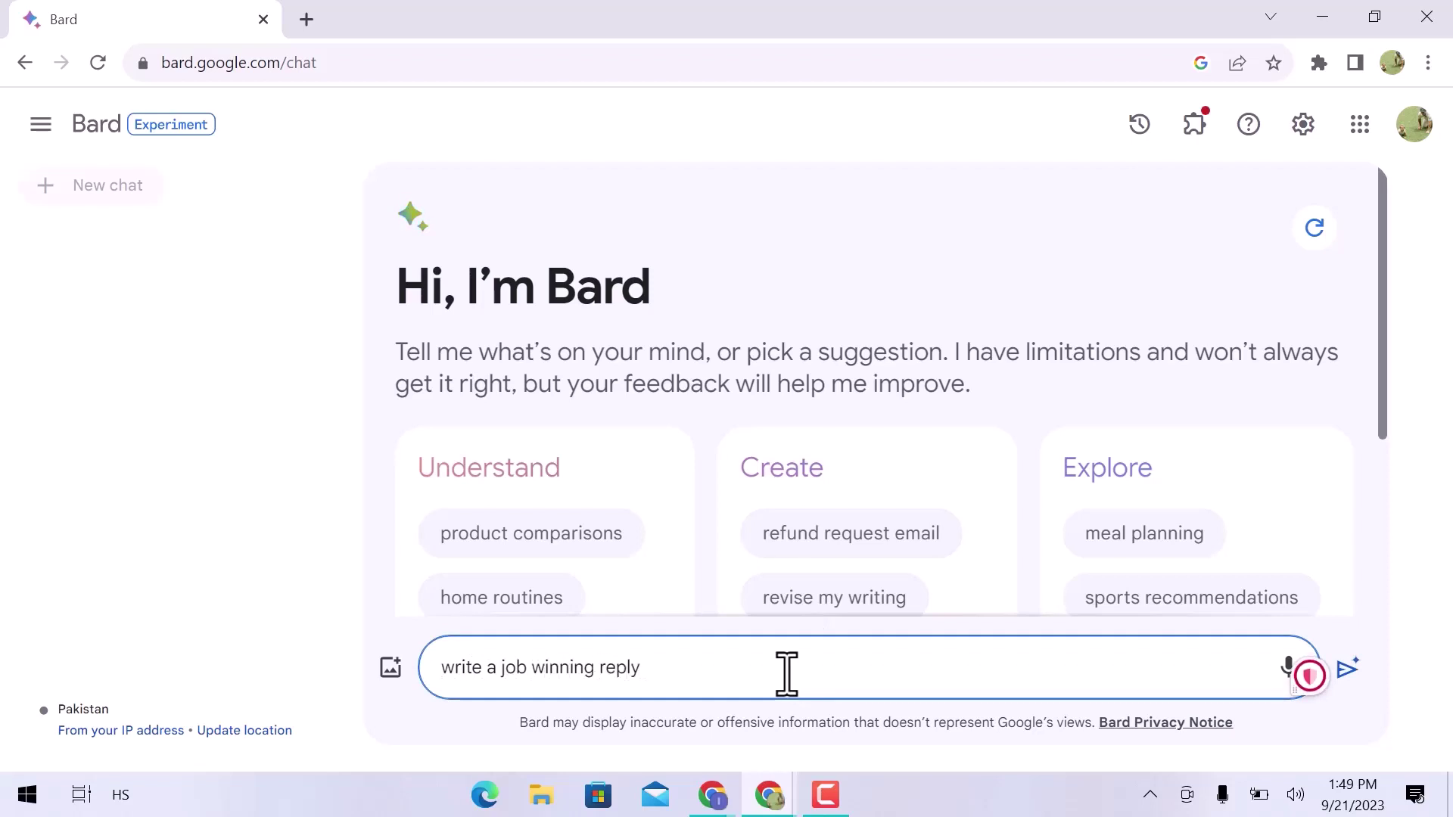
pyautogui.write(' of this job descript')
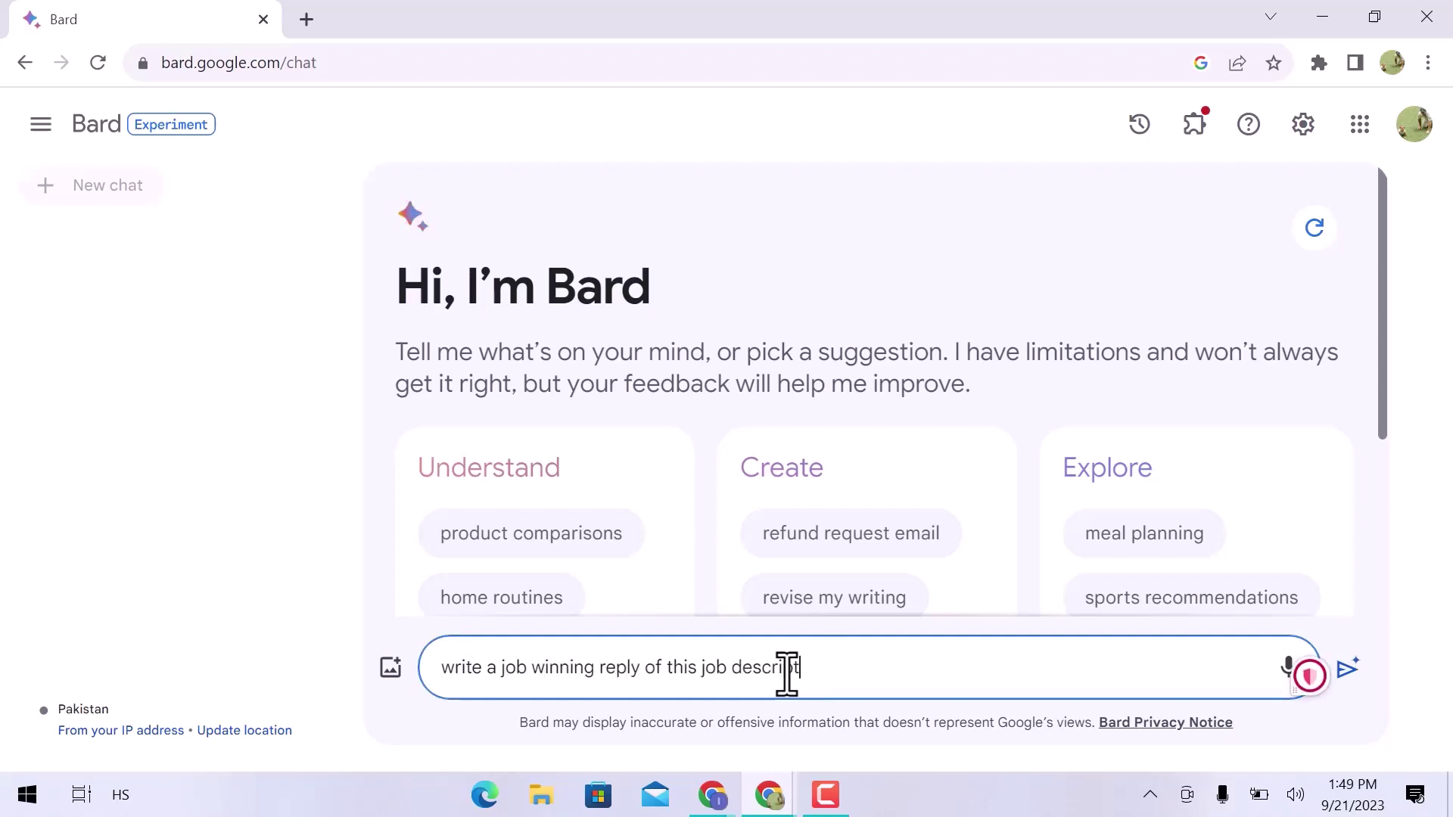
pyautogui.write('ion for a web developer job. ""')
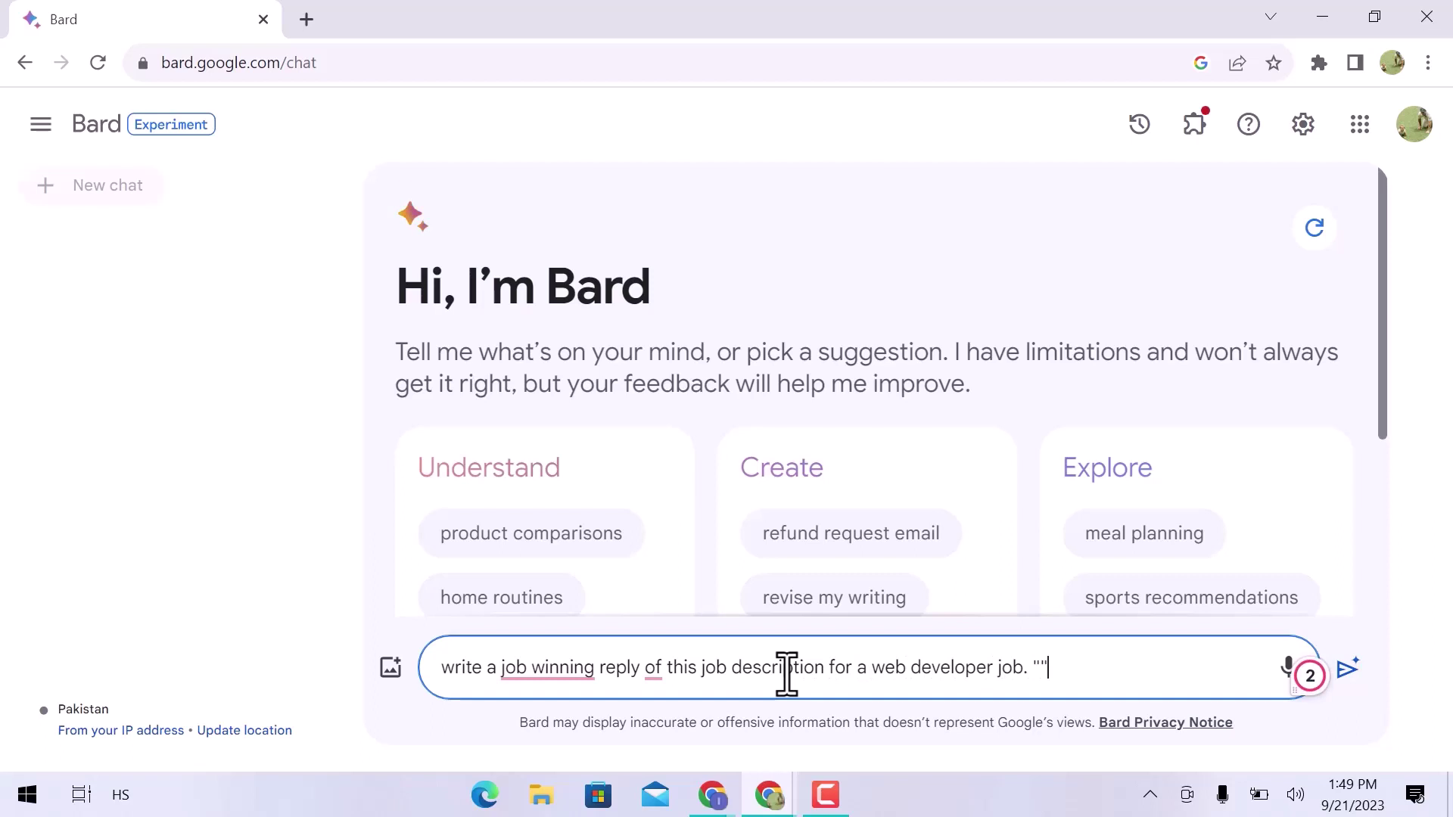
pyautogui.press('Left')
pyautogui.write('We require: * Previous experience designing responsive and visual striking web apps * Excellent communication skills, both written and verbal * A deep understanding of JS, HTML and CSS * Can demonstrate ability to build universal applications using a modern JS framework * Proficiency in version control and build processes (Webpack, Gulp, SASS)')
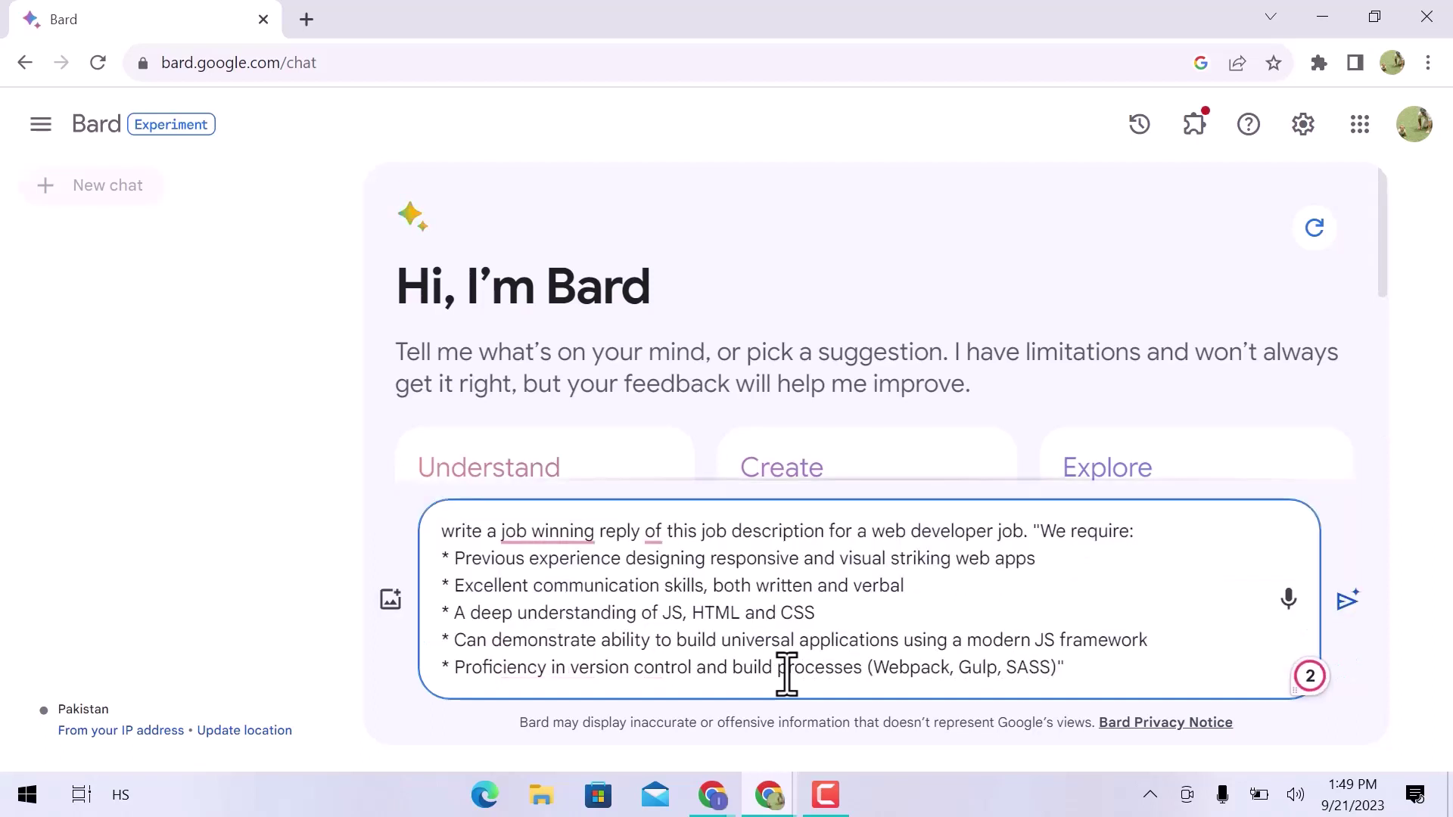
pyautogui.press('Return')
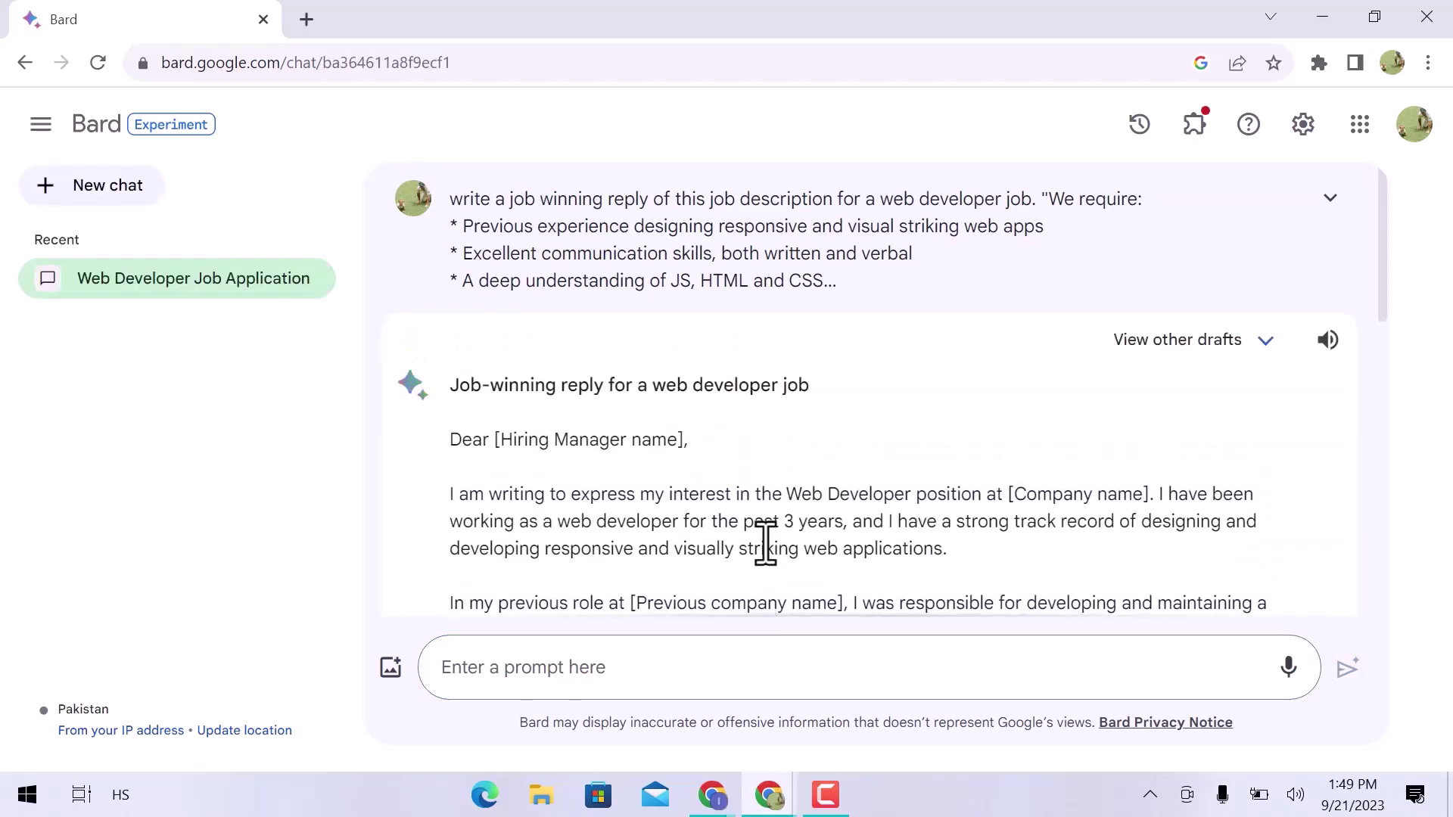
# - Ask Bard to 'write a short reply of this description' and select the new letter
pyautogui.scroll(-10, 765, 543)
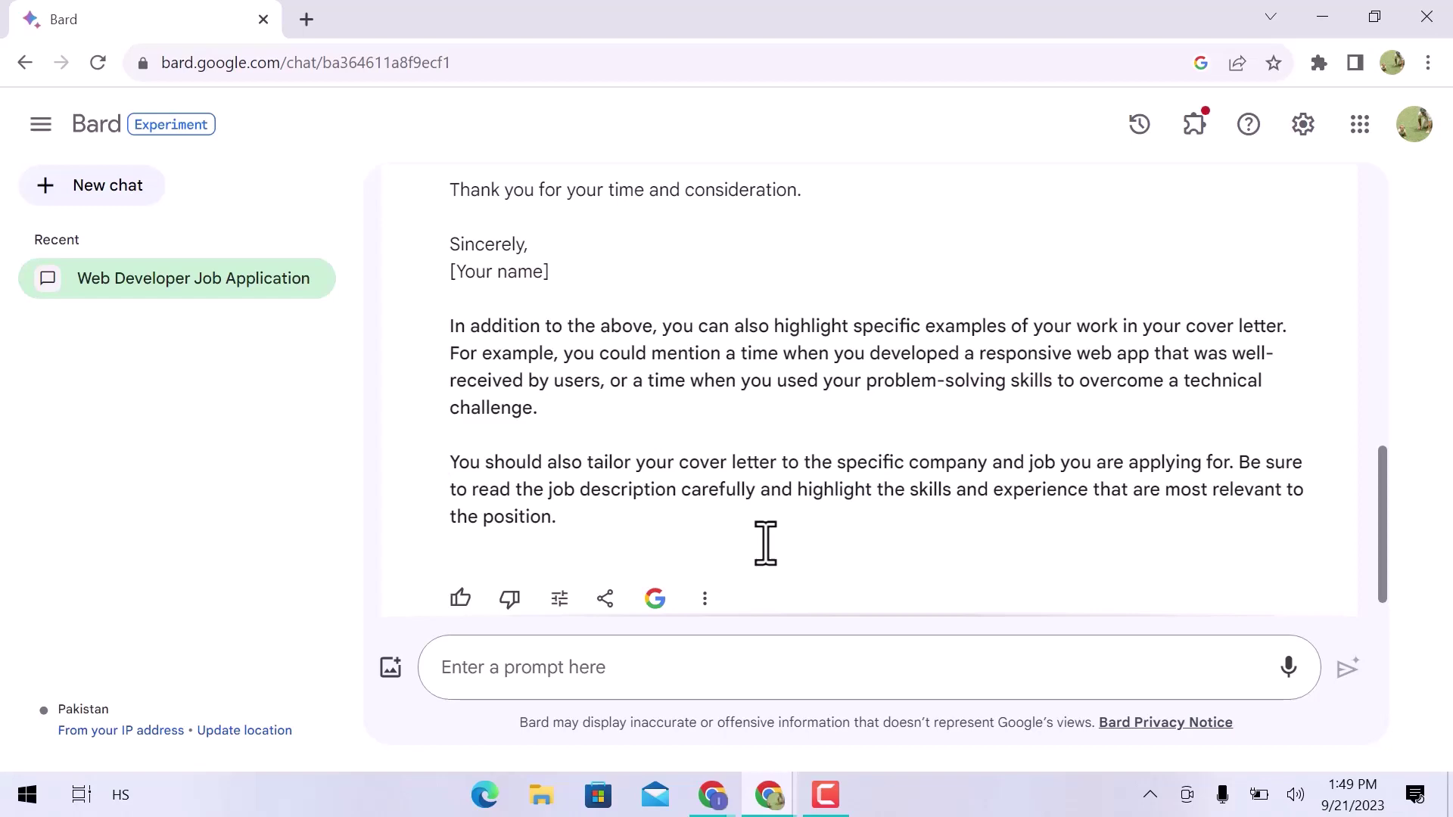
pyautogui.scroll(10, 764, 543)
pyautogui.click(437, 667)
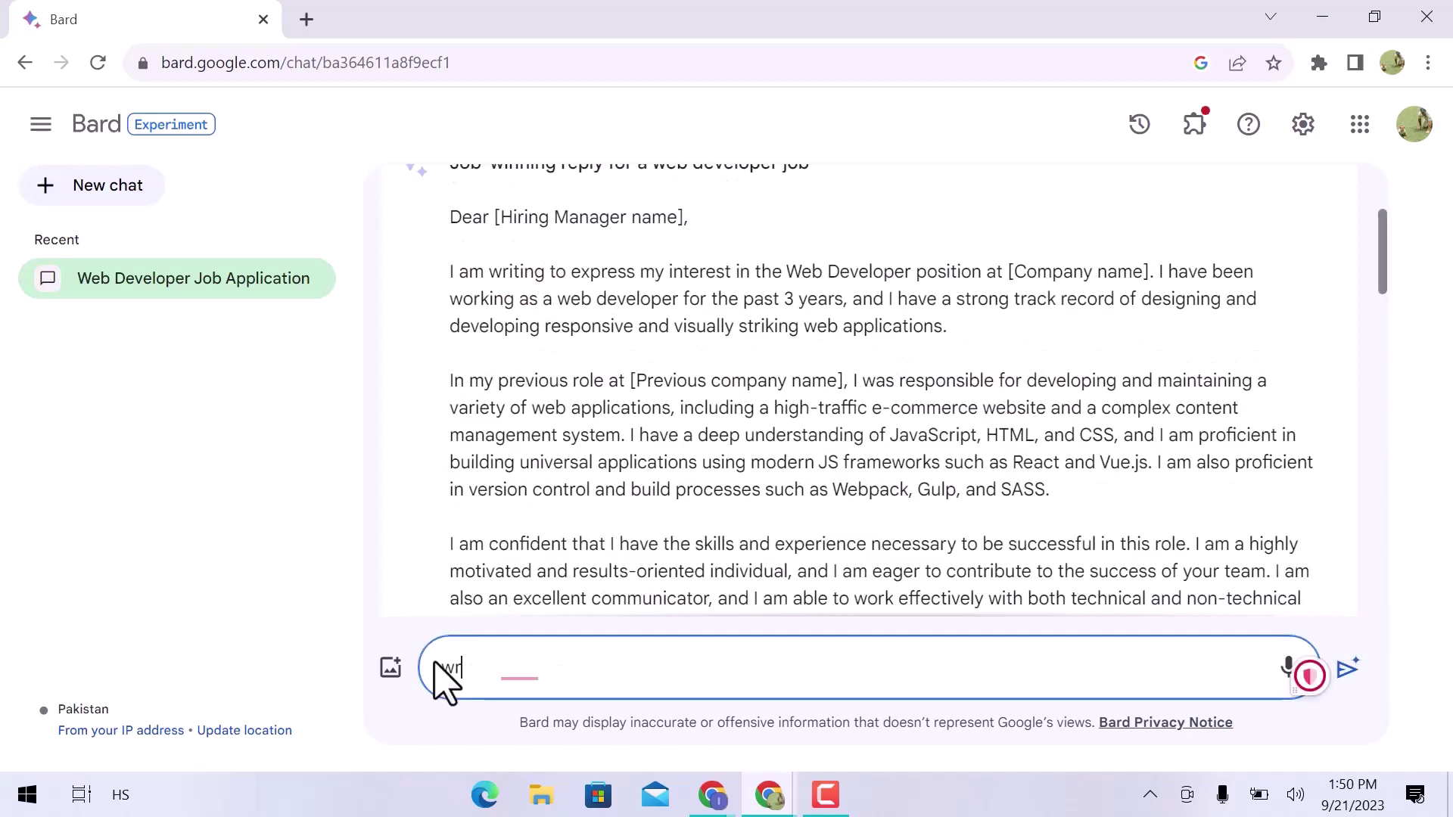
pyautogui.write('write a short rep')
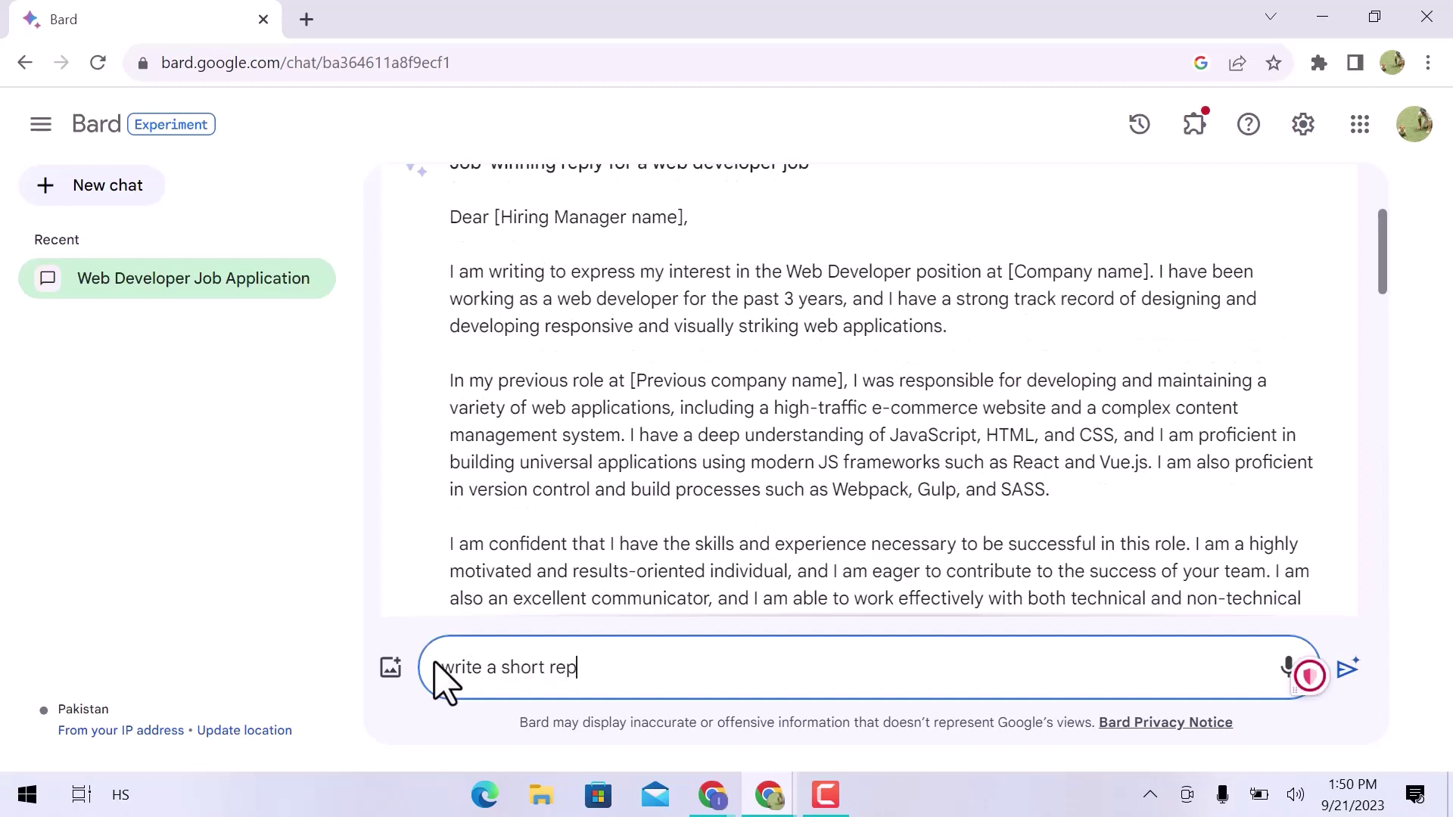
pyautogui.write('ly of this description')
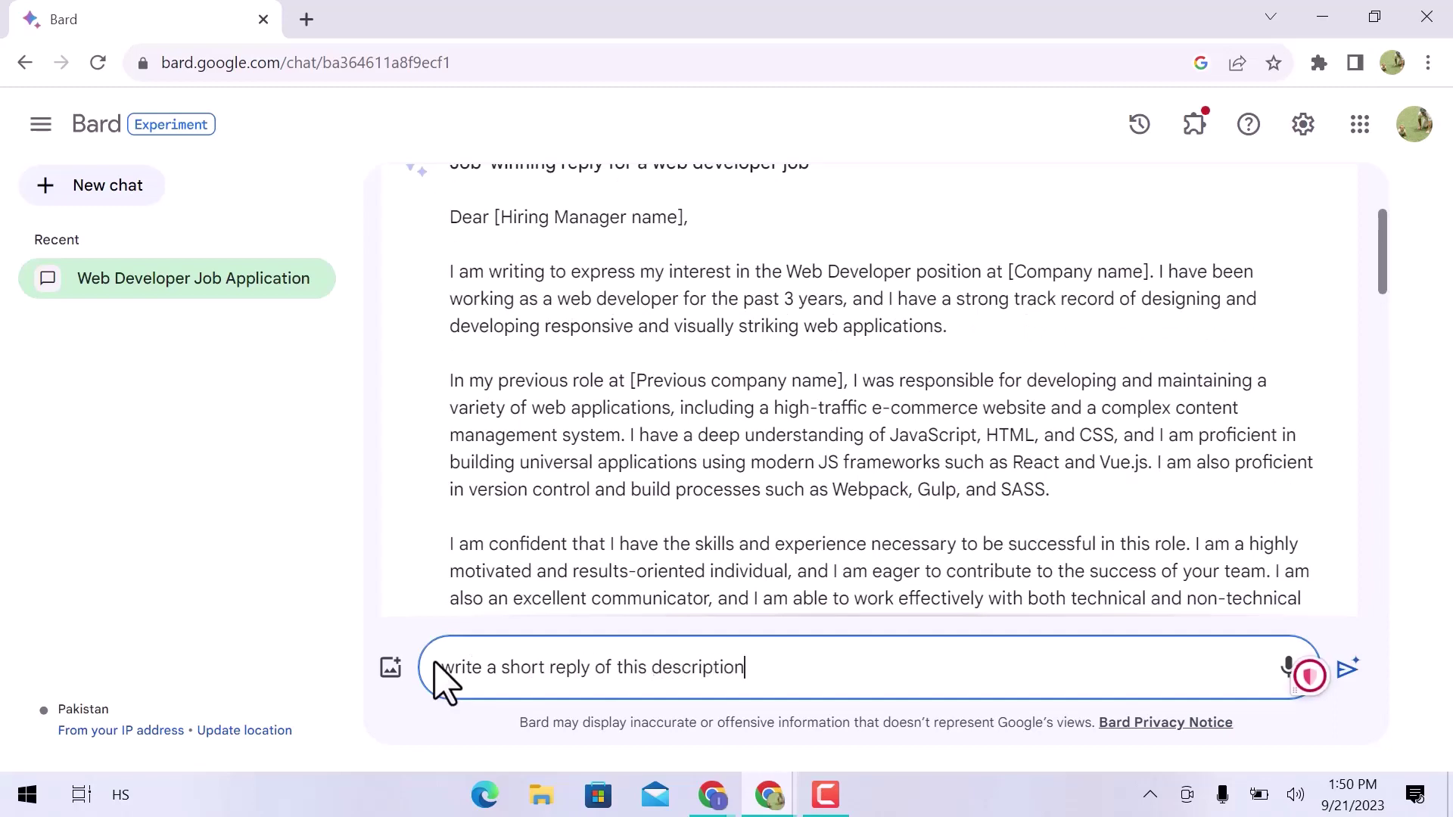
pyautogui.press('Return')
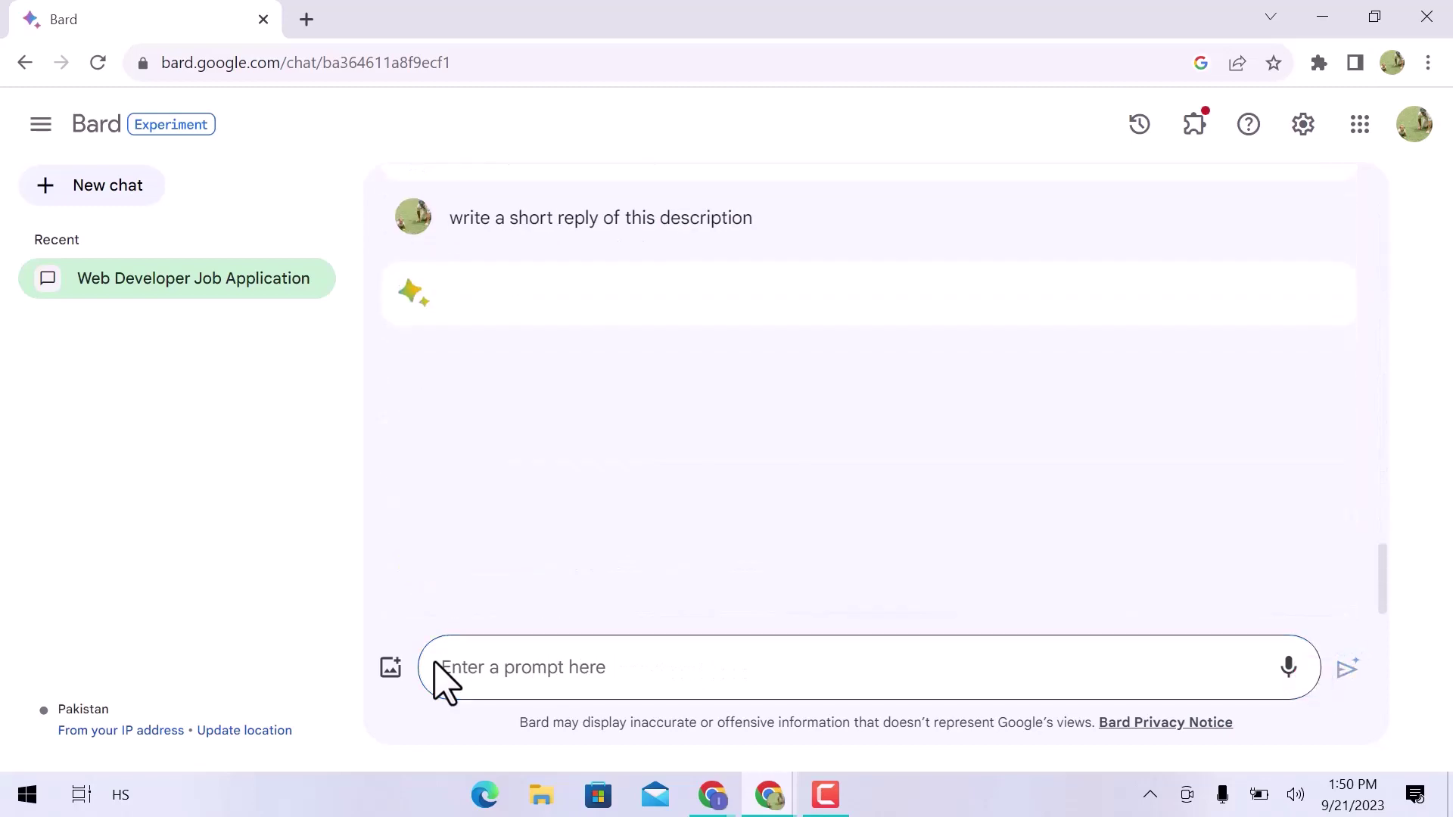
pyautogui.scroll(-3, 694, 551)
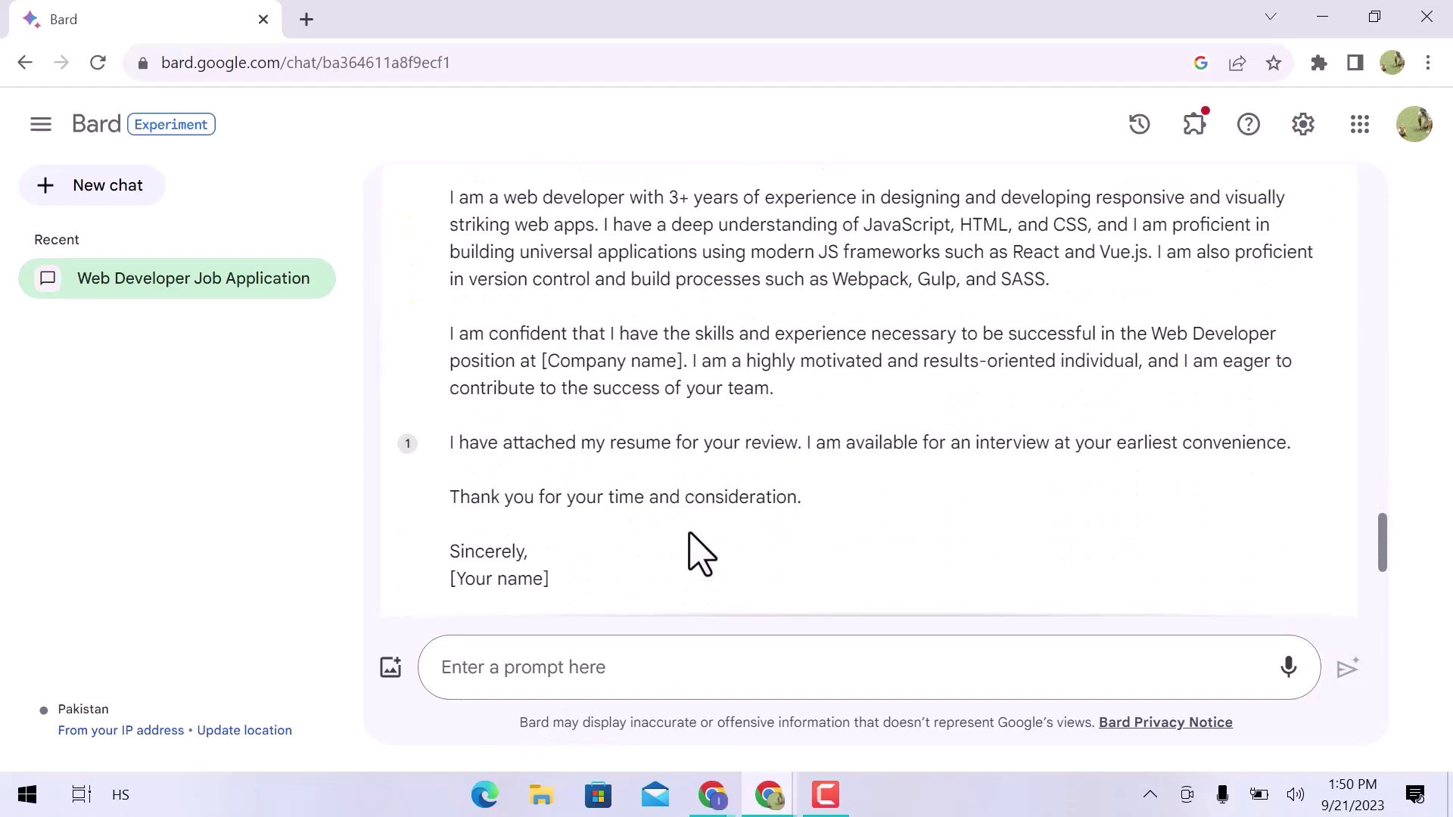
pyautogui.moveTo(614, 564); pyautogui.dragTo(446, 230)
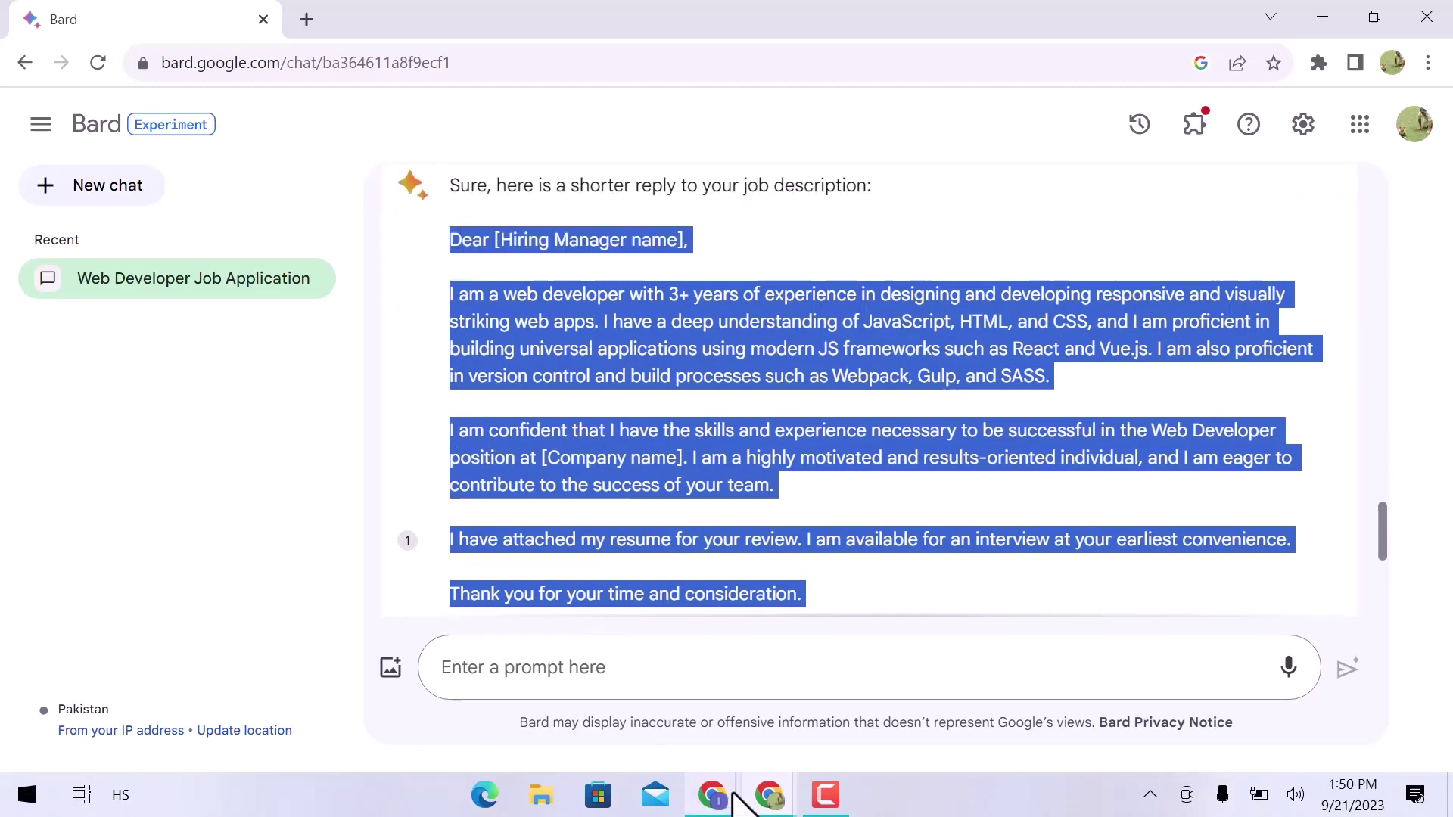
# - Paste Bard's letter into the Upwork Cover Letter and change the greeting to 'Dear Sir'
pyautogui.click(715, 795)
pyautogui.scroll(-15, 751, 715)
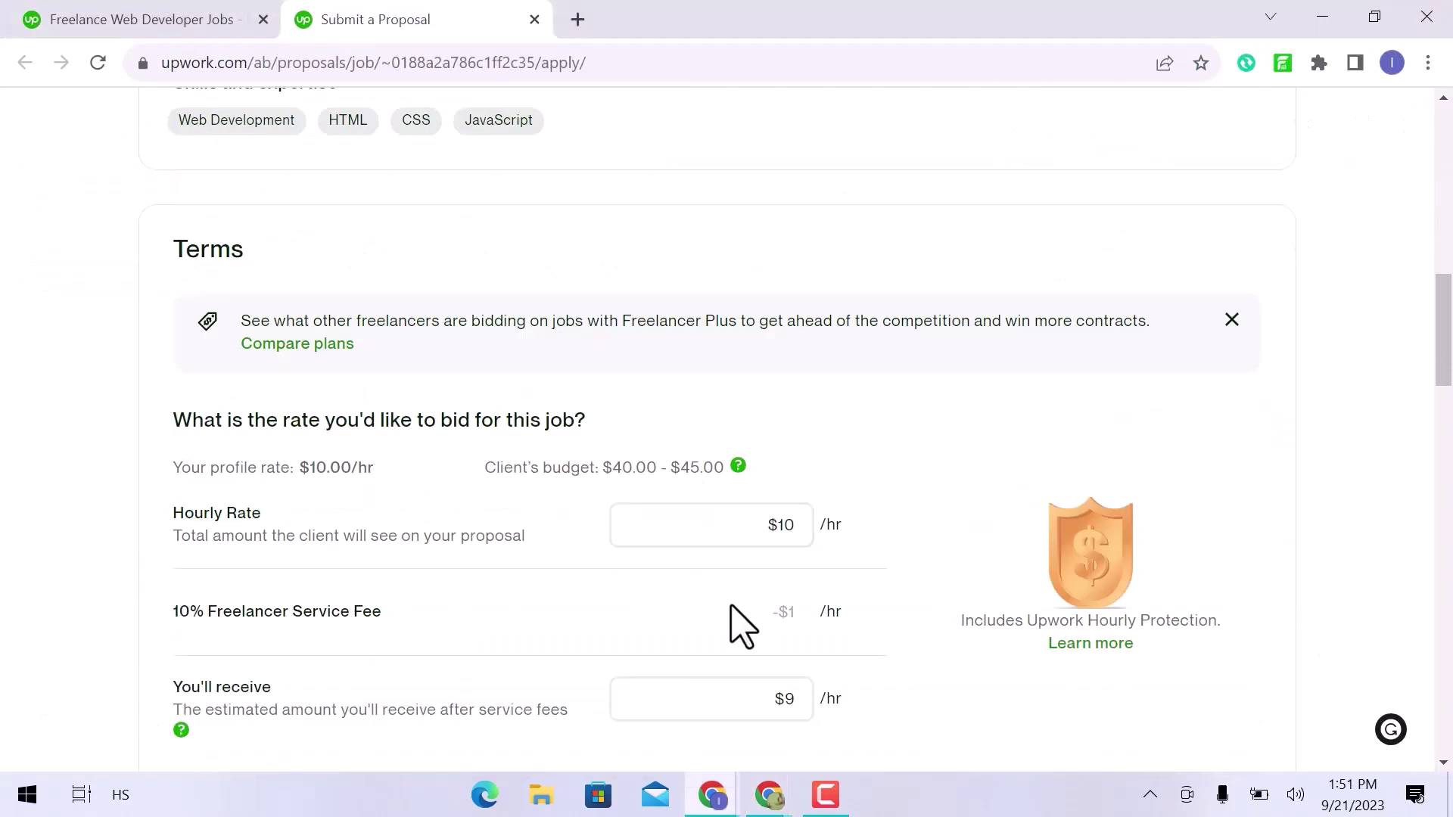
pyautogui.click(631, 527)
pyautogui.hotkey('ctrl', 'v')
pyautogui.scroll(5, 379, 509)
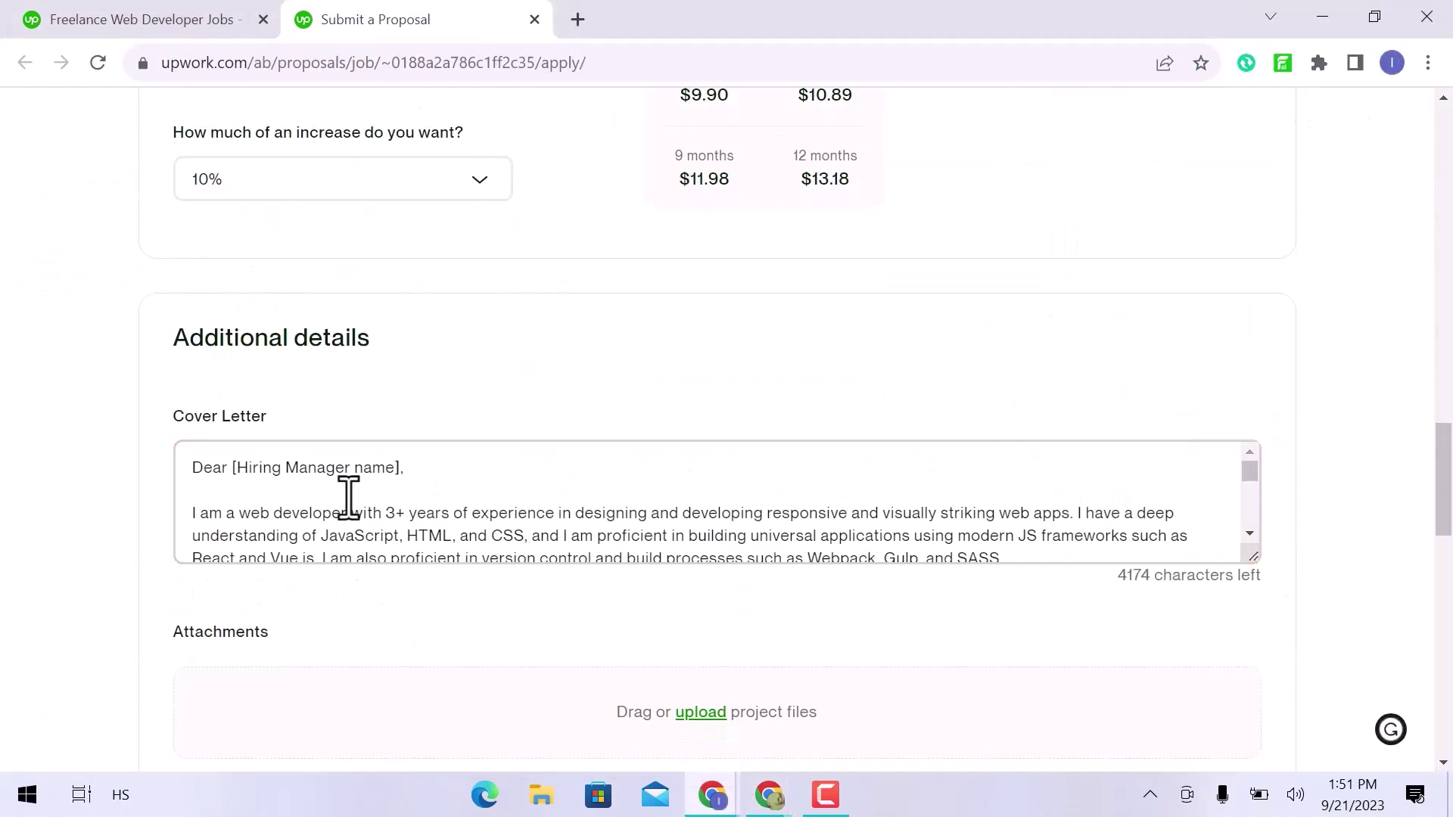
pyautogui.moveTo(229, 467); pyautogui.dragTo(402, 464)
pyautogui.press('BackSpace')
pyautogui.write('S')
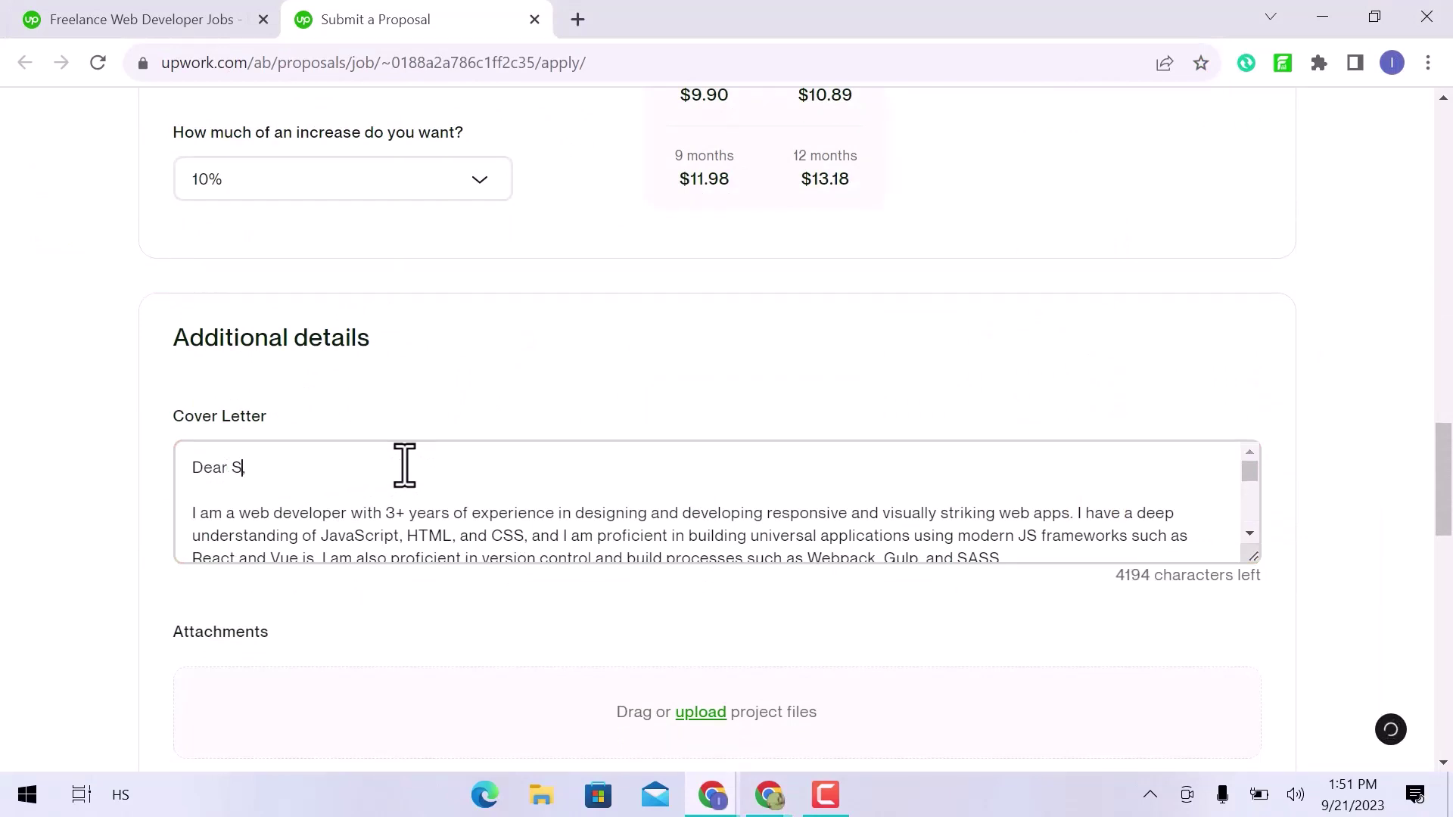
pyautogui.write('ir,')
# - Replace the [Company name] and [Your name] placeholders with XYZ
pyautogui.scroll(-1, 514, 538)
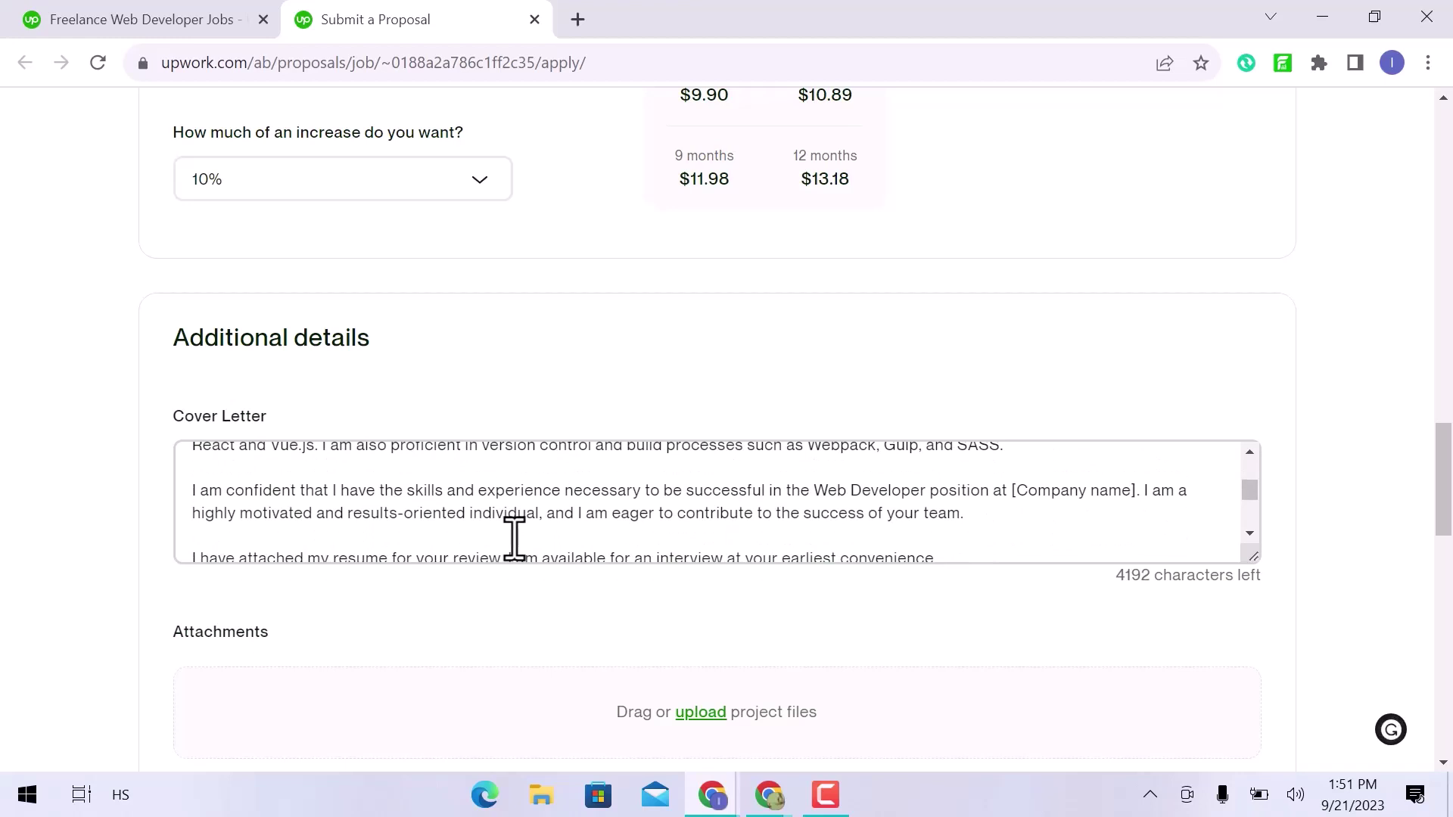
pyautogui.moveTo(1013, 490); pyautogui.dragTo(1141, 490)
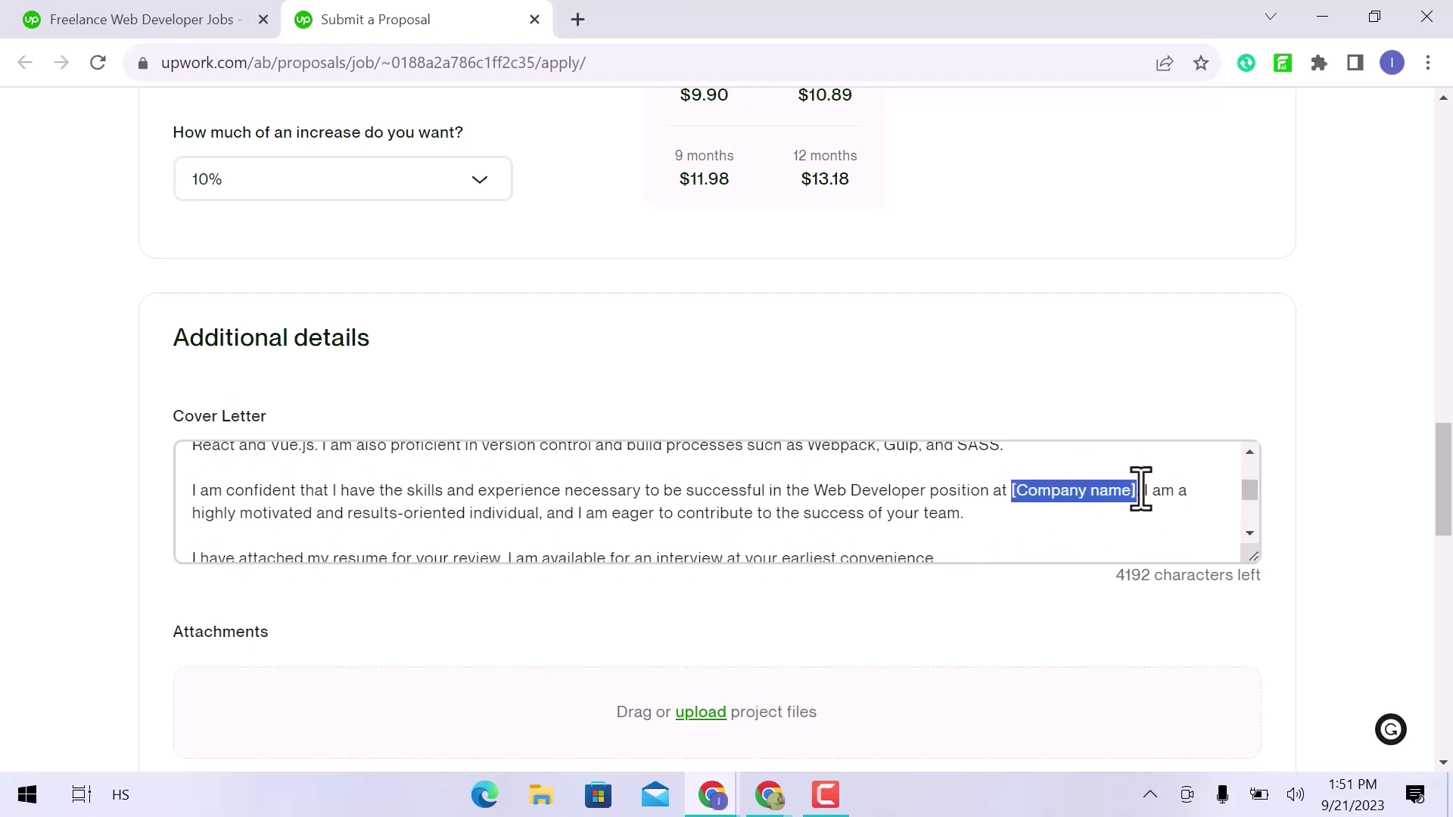
pyautogui.write('XYZ')
pyautogui.scroll(-2, 1055, 532)
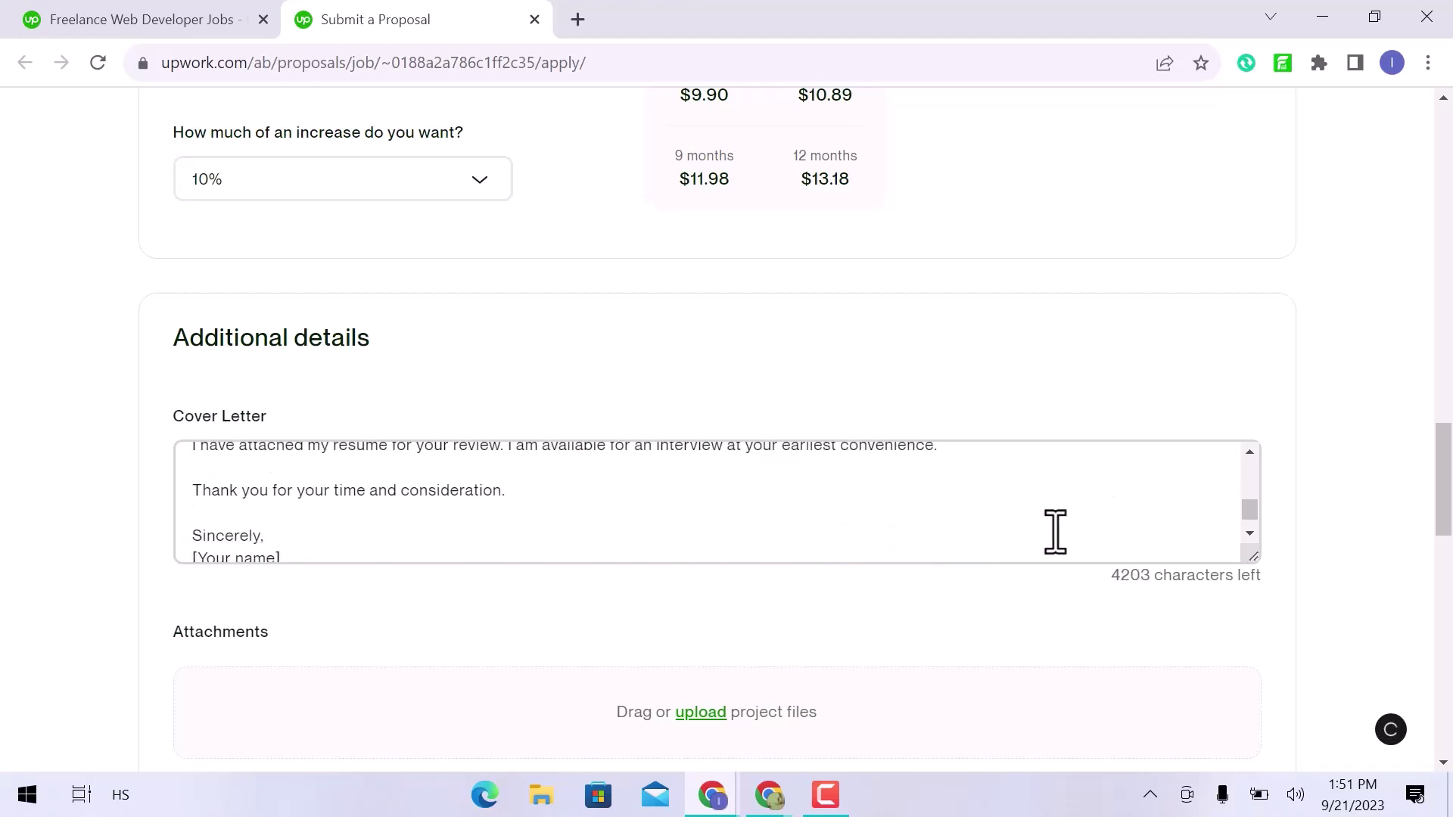
pyautogui.scroll(-1, 1055, 532)
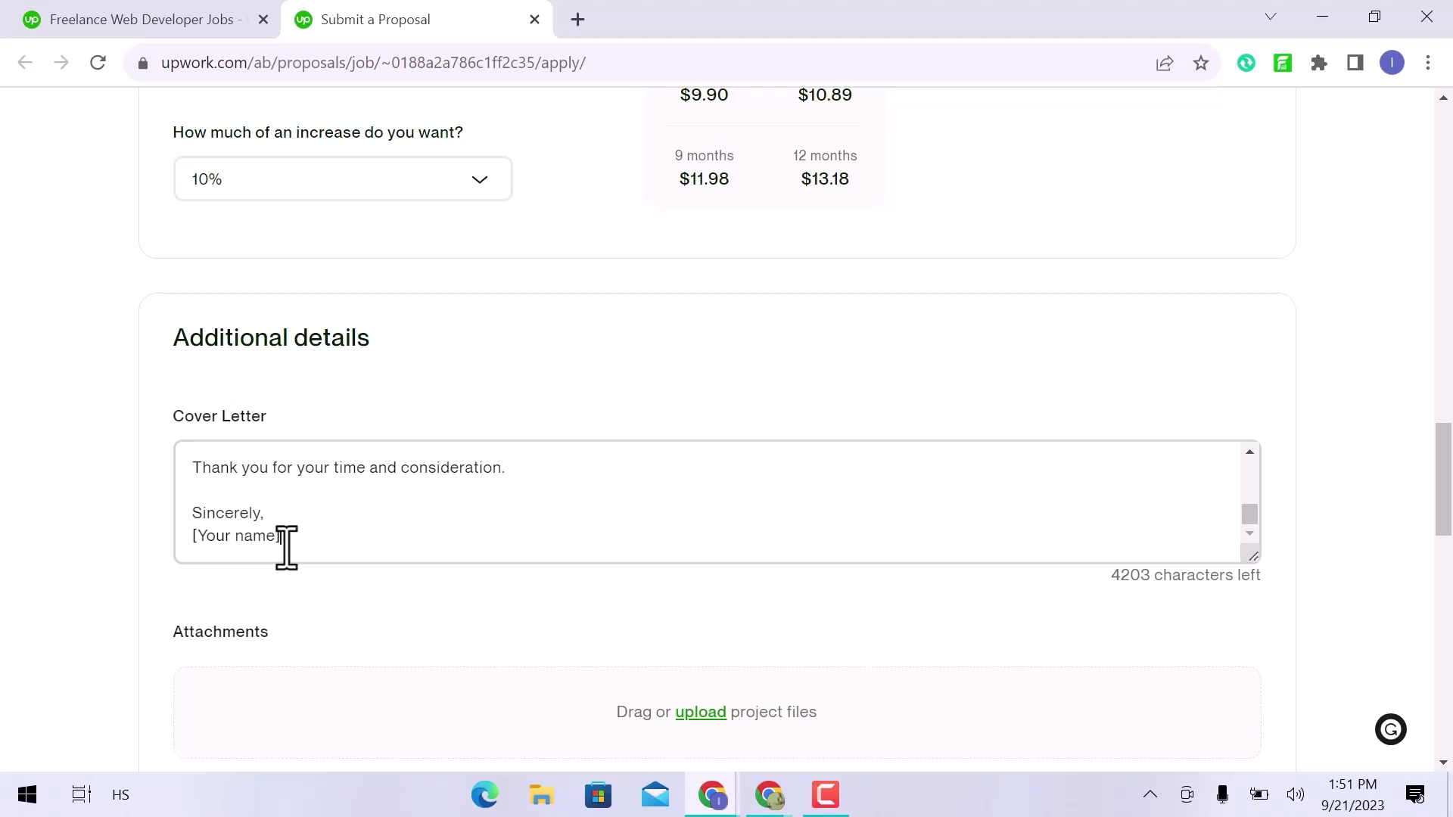
pyautogui.moveTo(286, 546); pyautogui.dragTo(186, 543)
pyautogui.press('BackSpace')
pyautogui.write('XYZ')
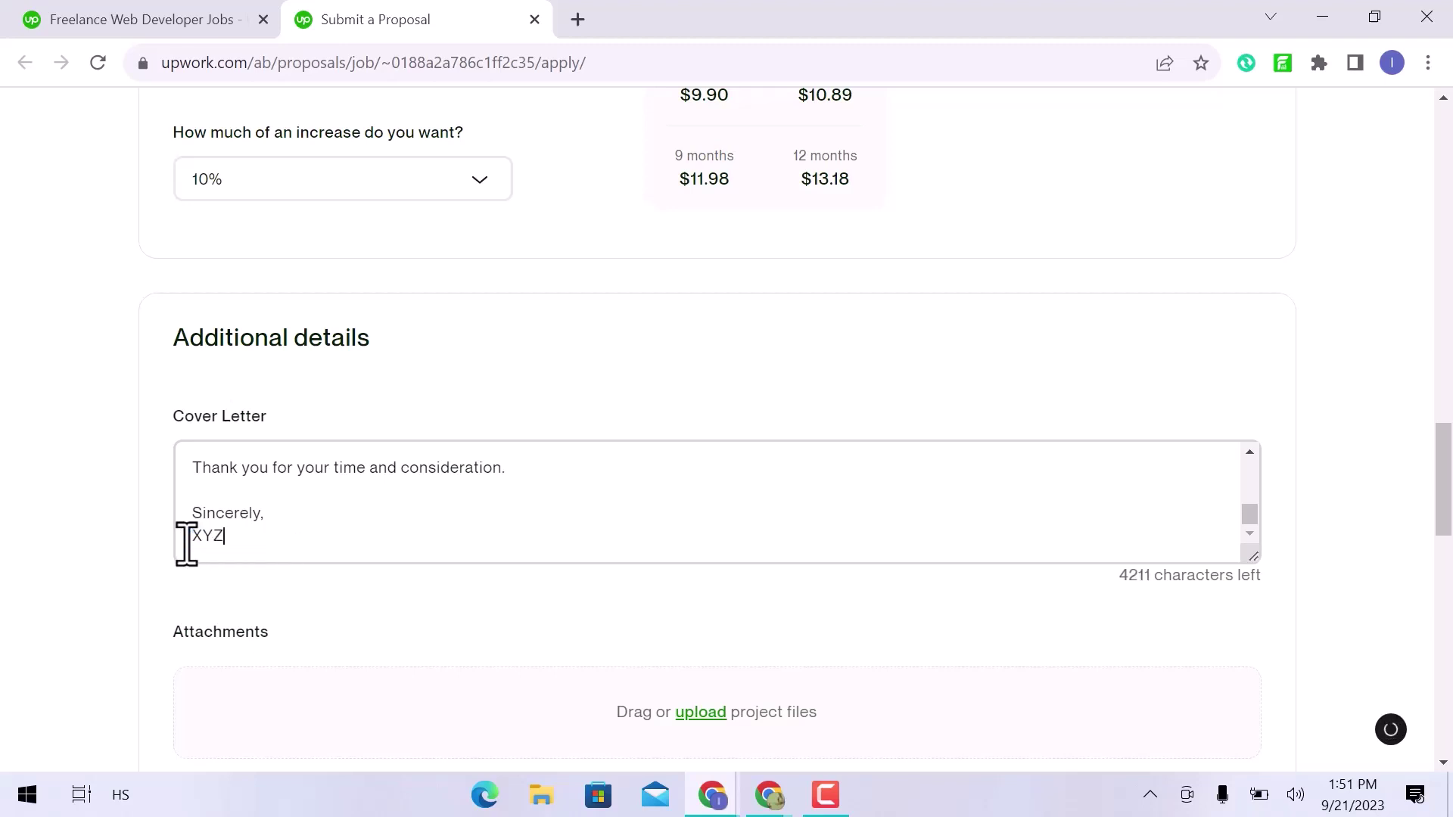
# - Scroll past Attachments and Boost your proposal to the Send for 12 Connects button
pyautogui.scroll(-3, 186, 543)
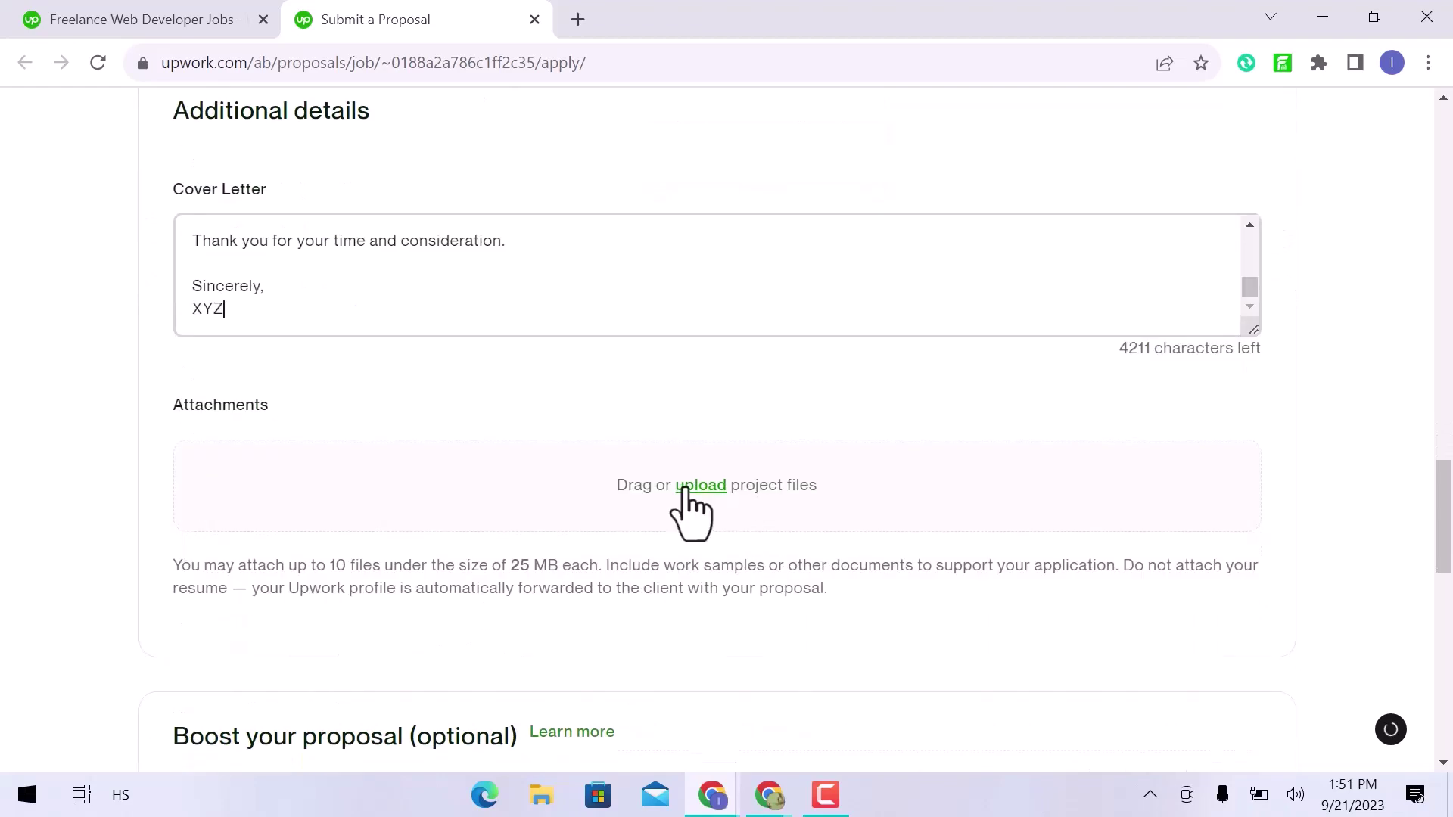
pyautogui.scroll(-10, 685, 488)
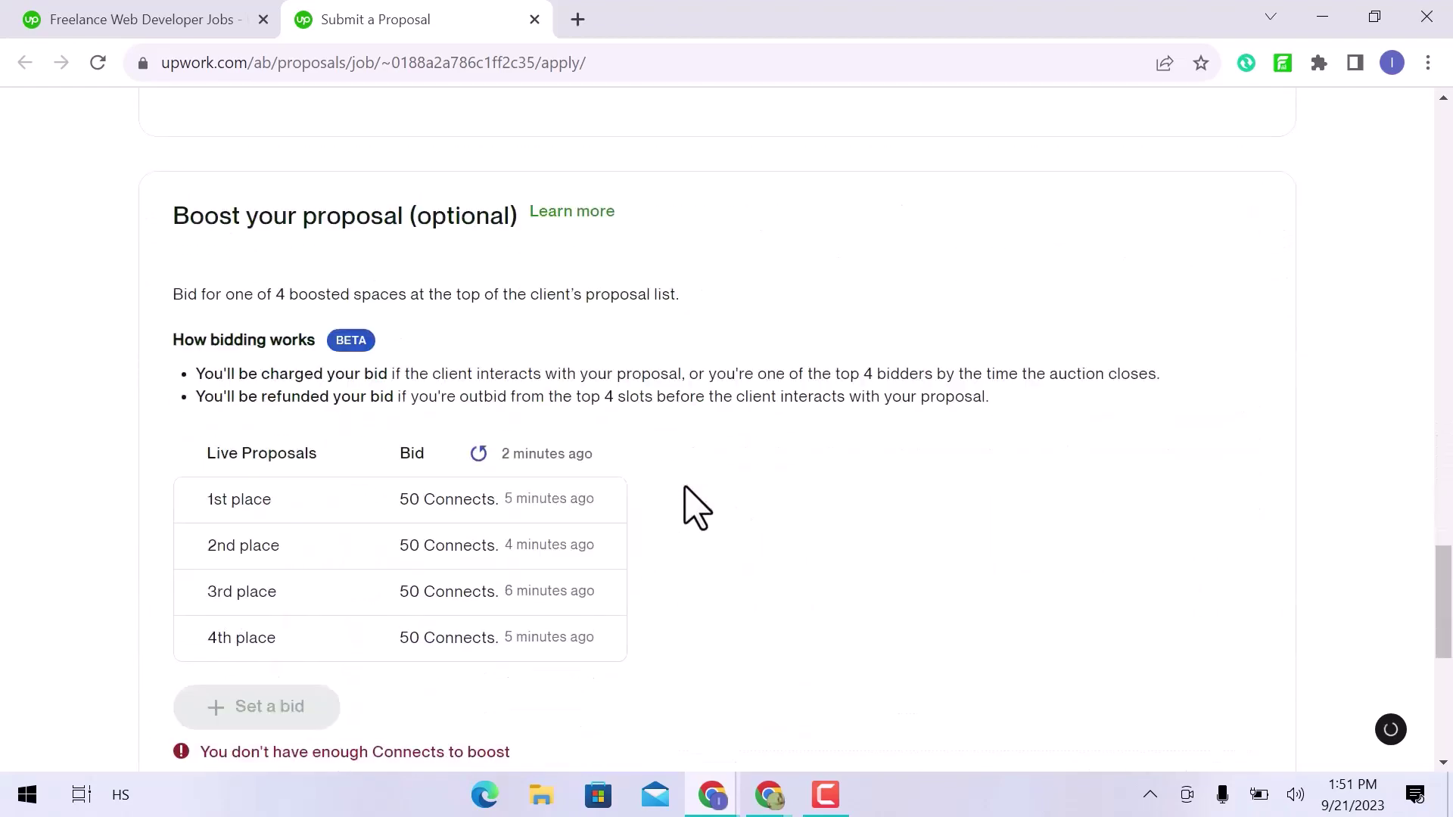